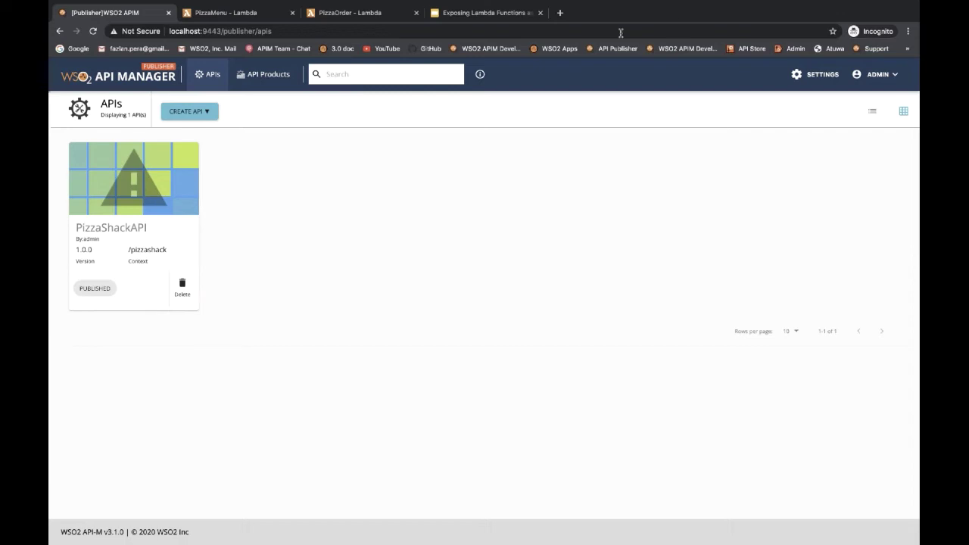
Open the developer portal at localhost:9443/devportal/ in a new browser tab and open PizzaShackAPI.
click(561, 14)
text(lo)
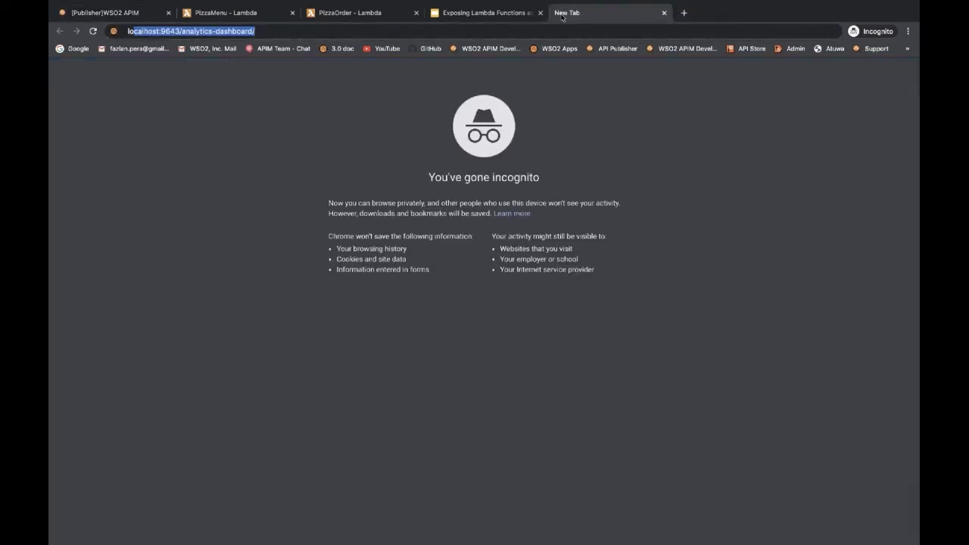
text(calhost:9443/devportal/)
key(Return)
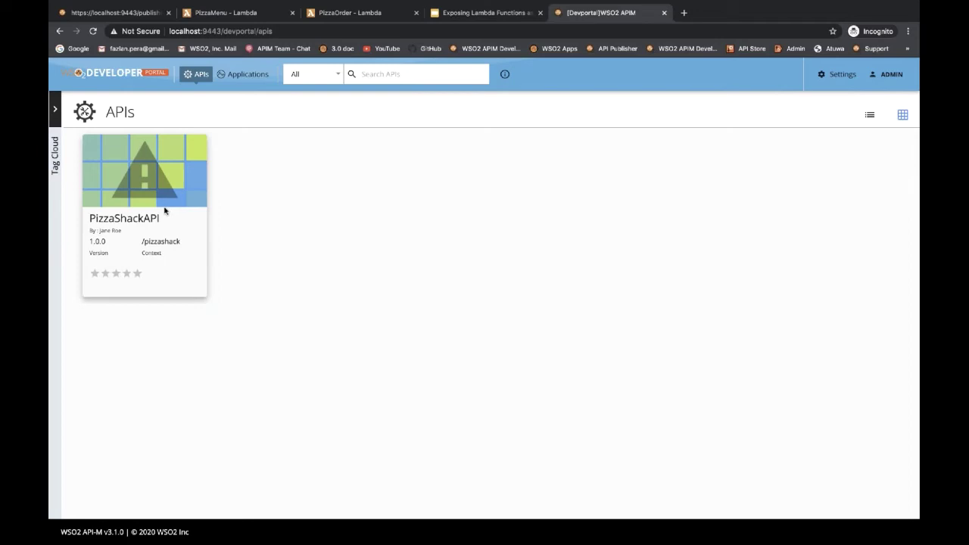
click(162, 182)
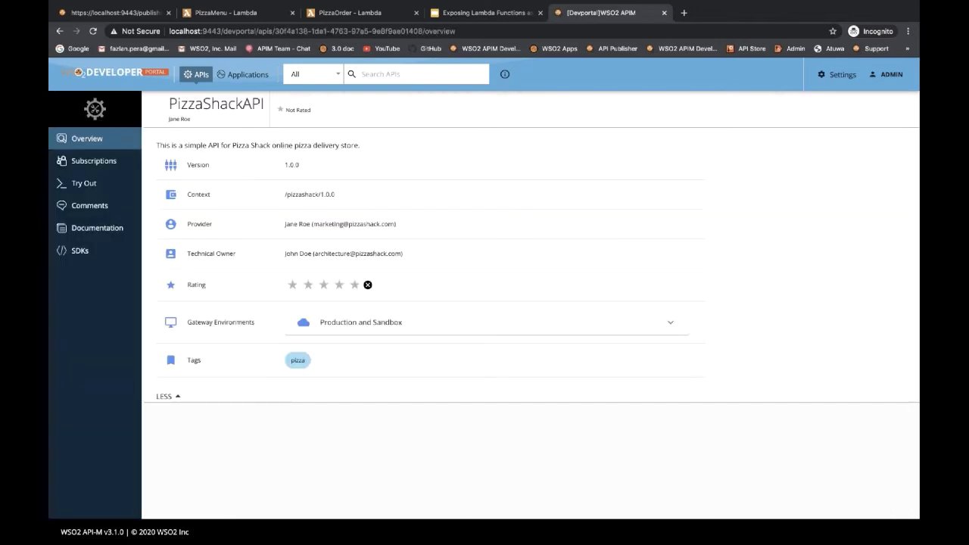
Subscribe DefaultApplication to PizzaShackAPI with the Unlimited tier and open the subscription's production keys.
scroll(211, 425, down, 3)
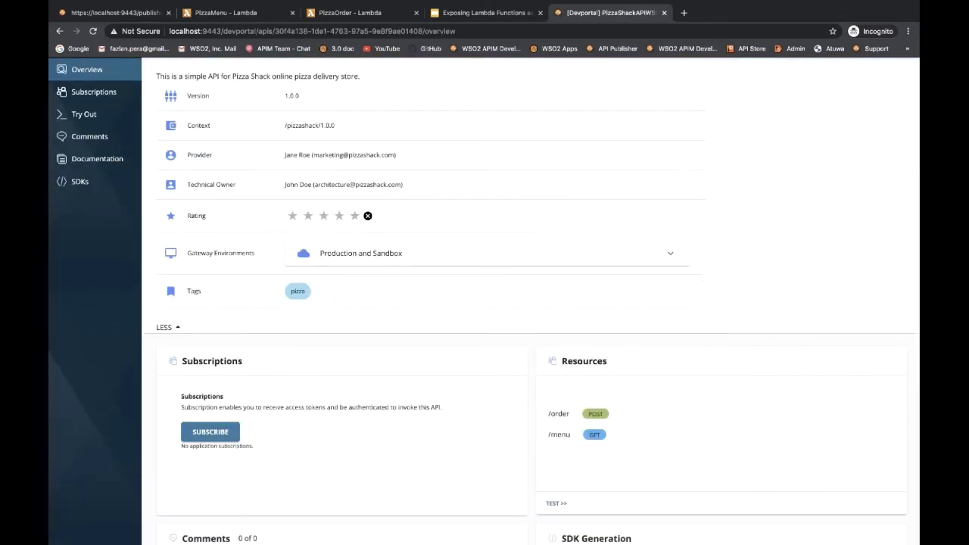
click(201, 310)
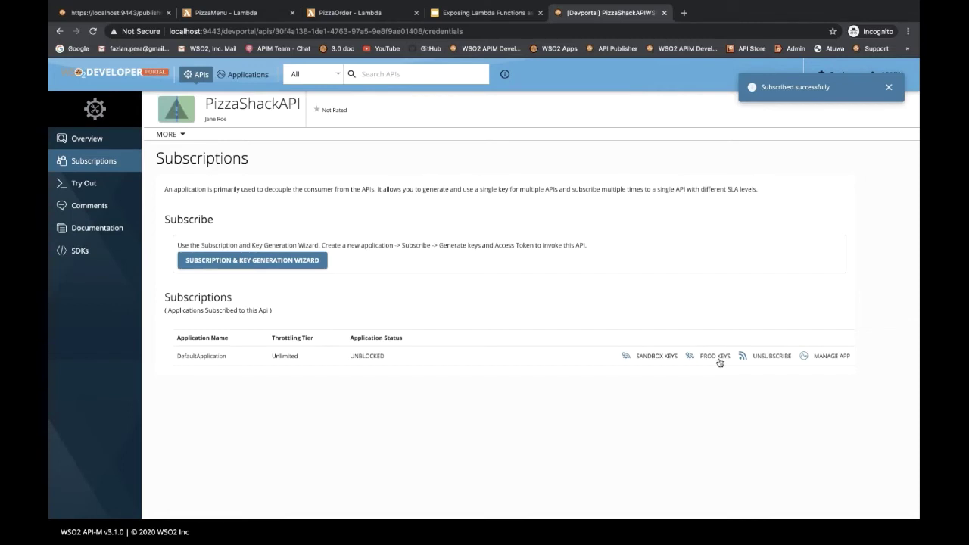
click(716, 358)
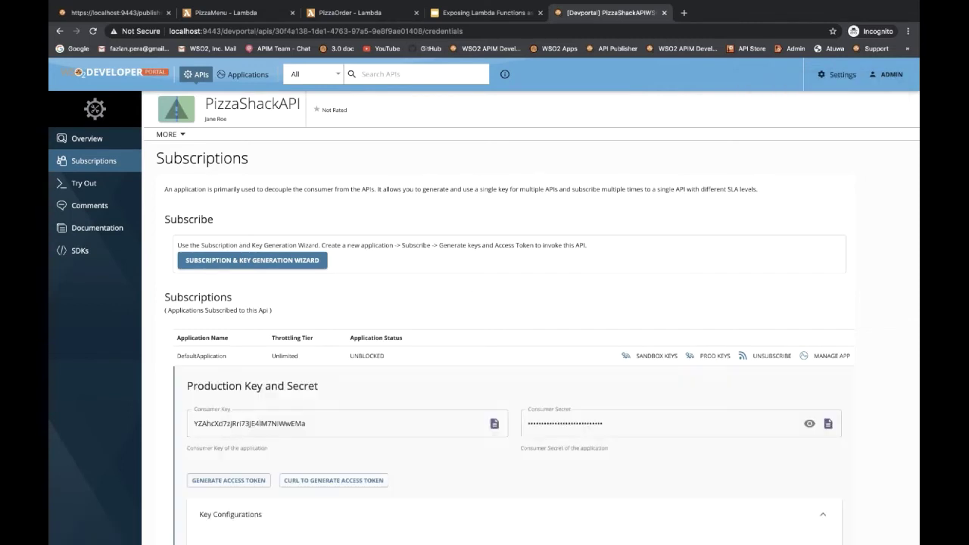
Generate a production access token with a 3600-second validity period and copy it.
scroll(258, 414, down, 2)
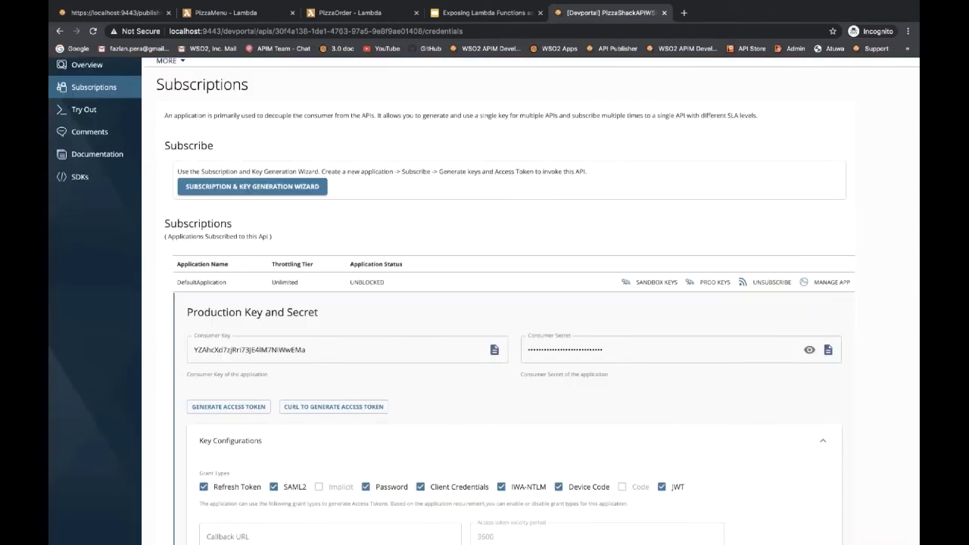
click(248, 403)
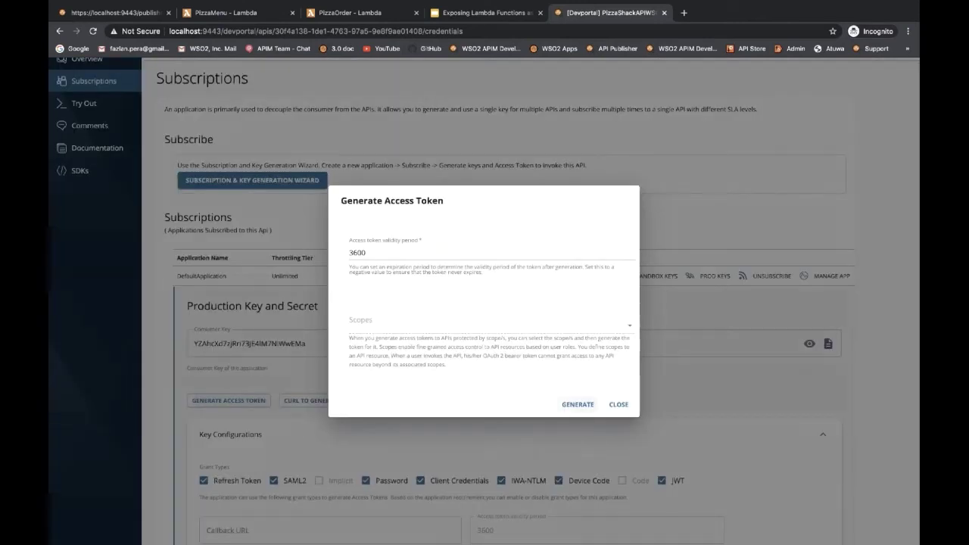
click(621, 310)
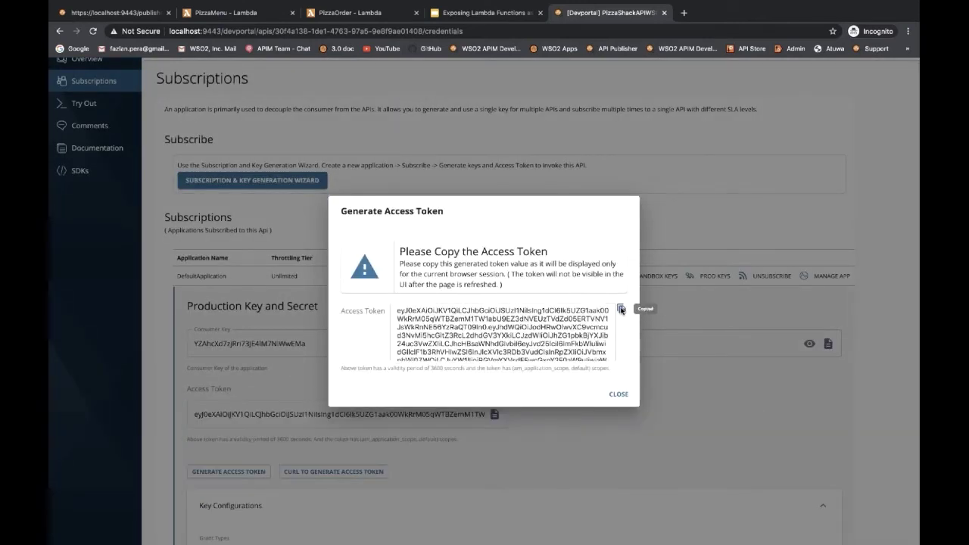
click(617, 394)
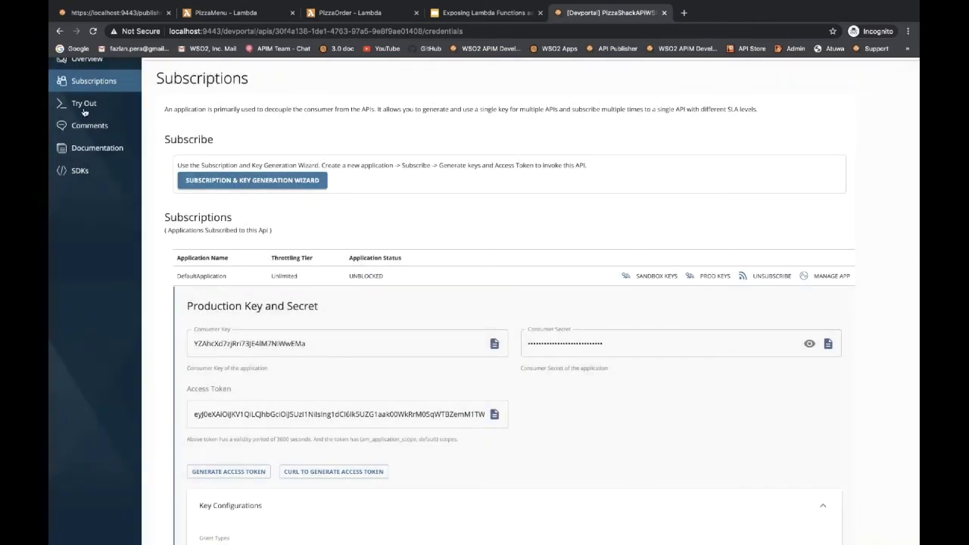
Open the API's Try Out console and paste the copied access token for authorization.
click(84, 106)
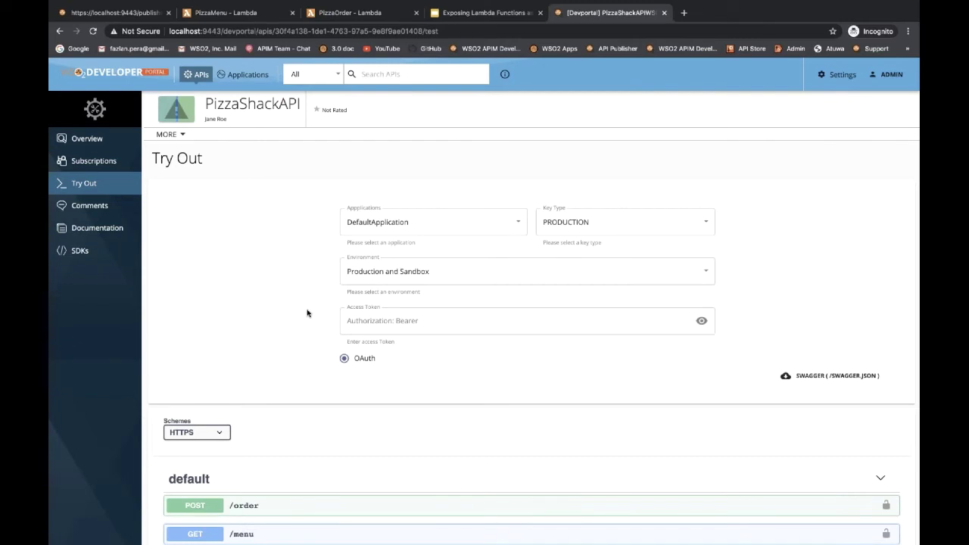
scroll(306, 313, down, 1)
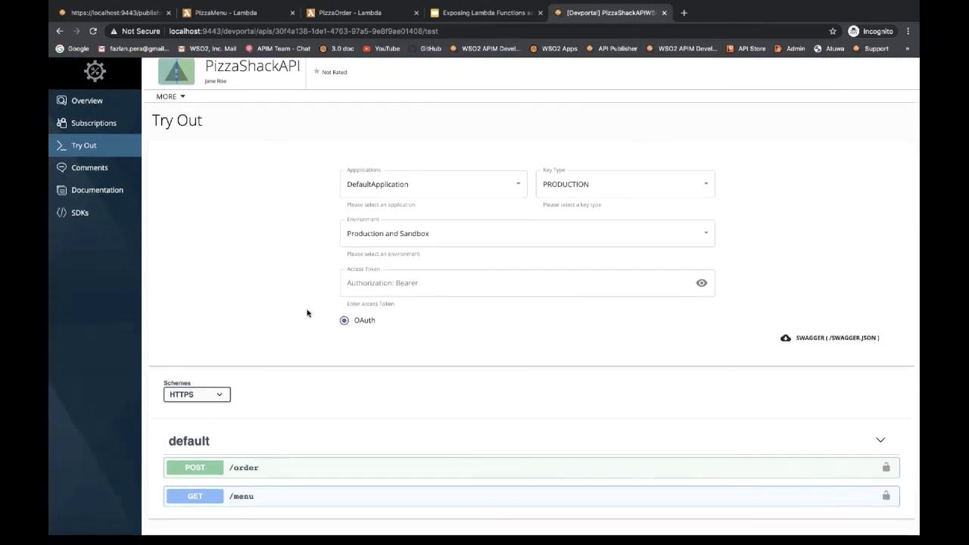
scroll(306, 312, down, 1)
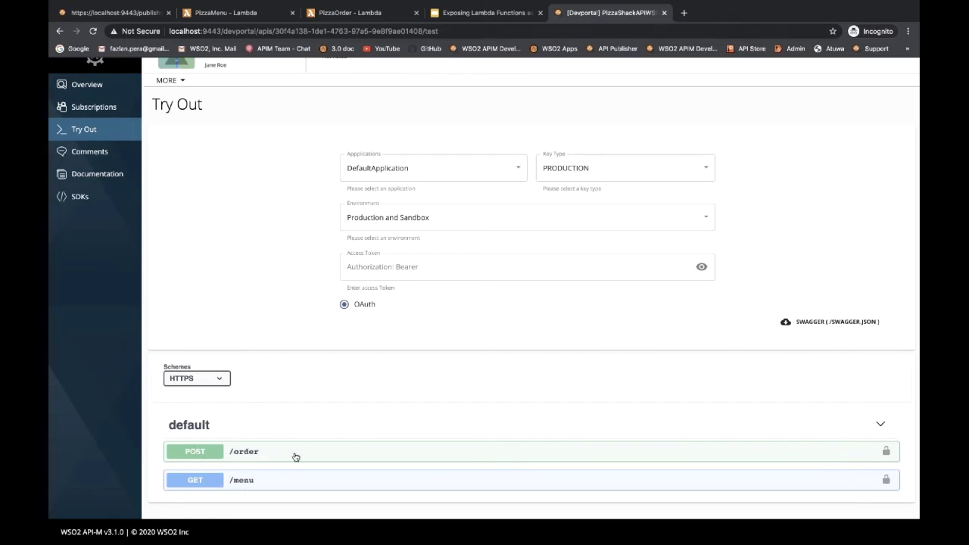
click(463, 263)
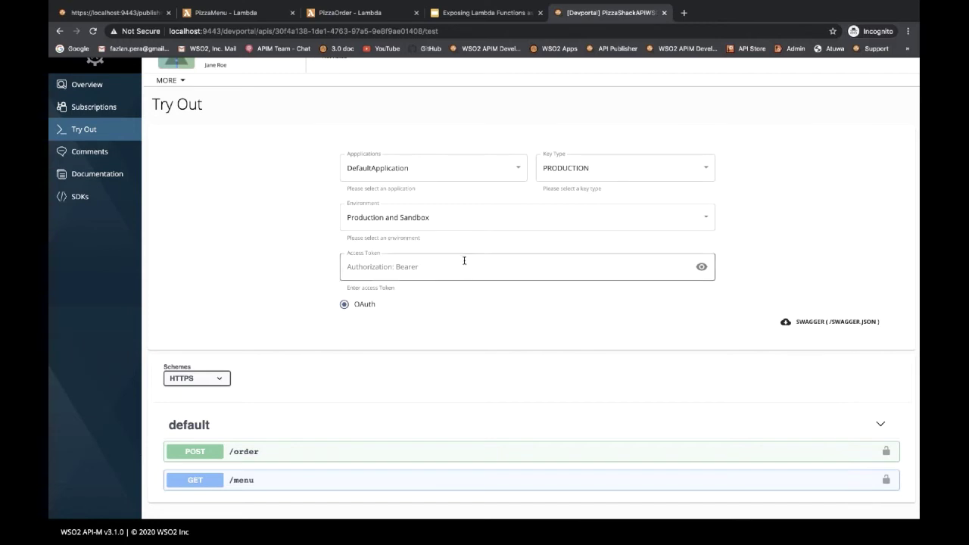
key(ctrl+v)
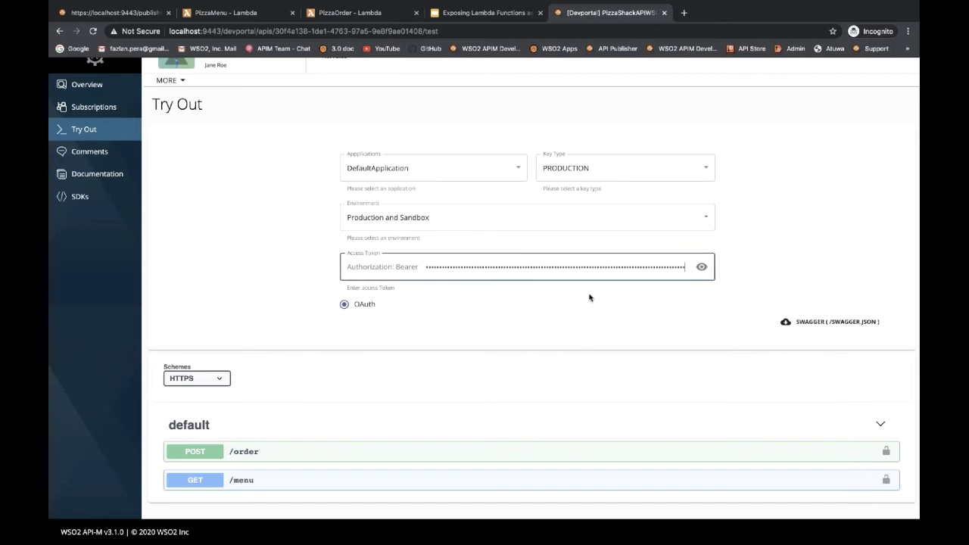
Execute a test request on the GET /menu resource and check its response.
click(209, 481)
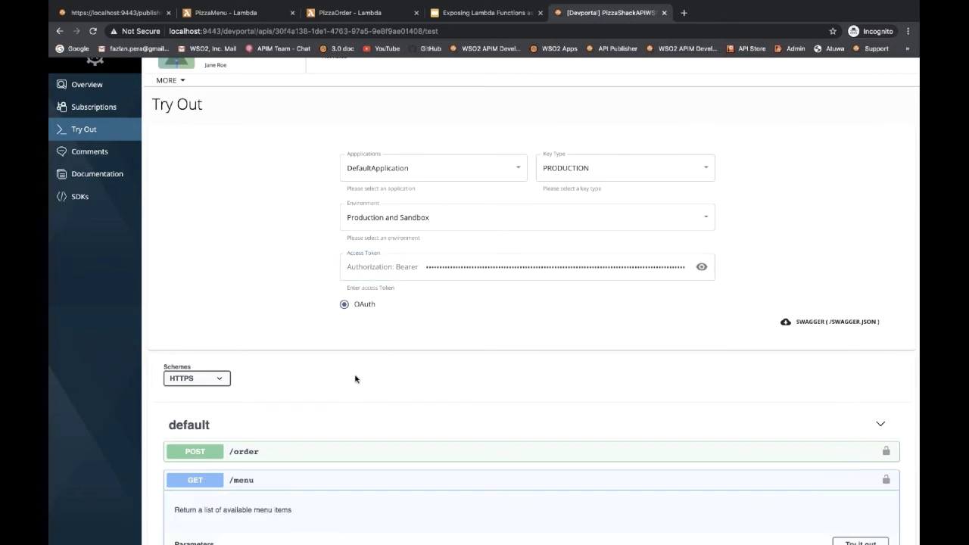
scroll(355, 378, down, 5)
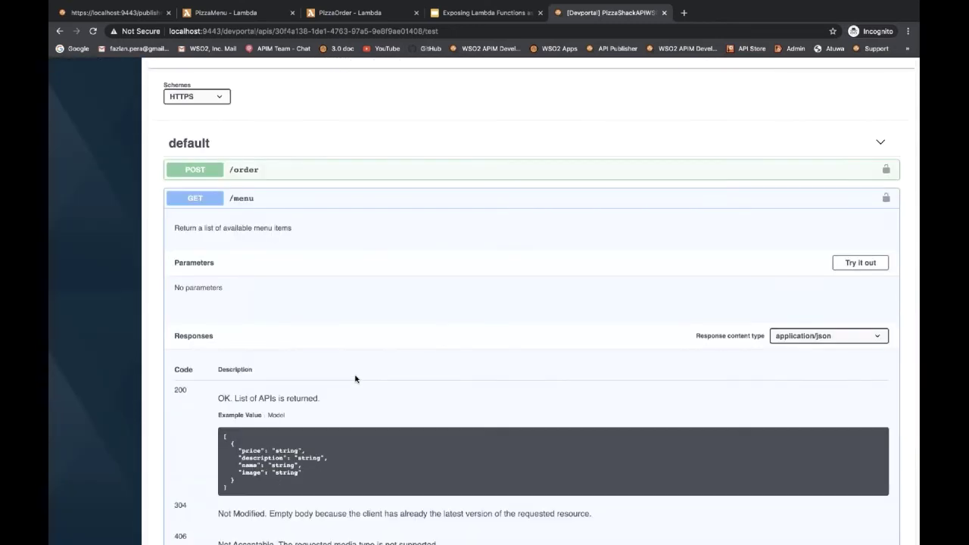
scroll(520, 227, down, 3)
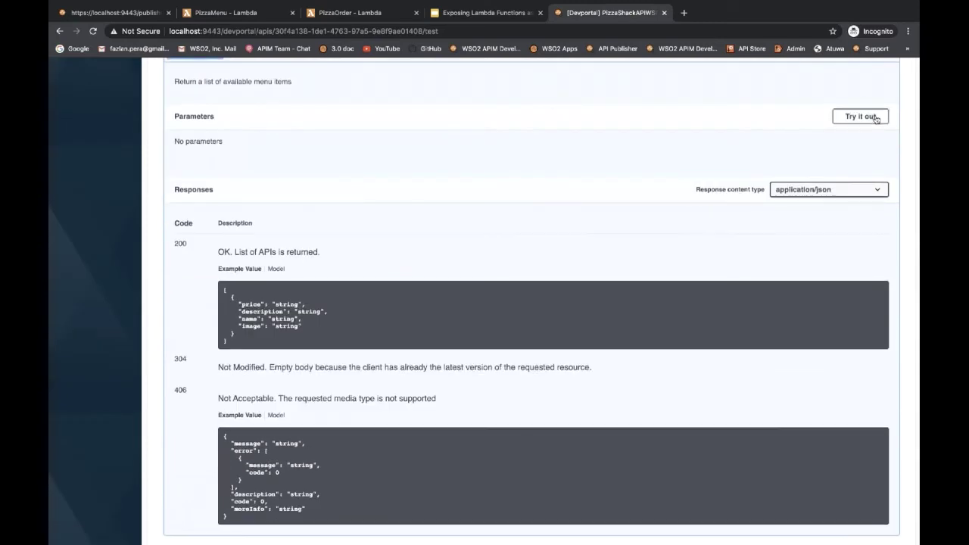
click(865, 117)
click(476, 182)
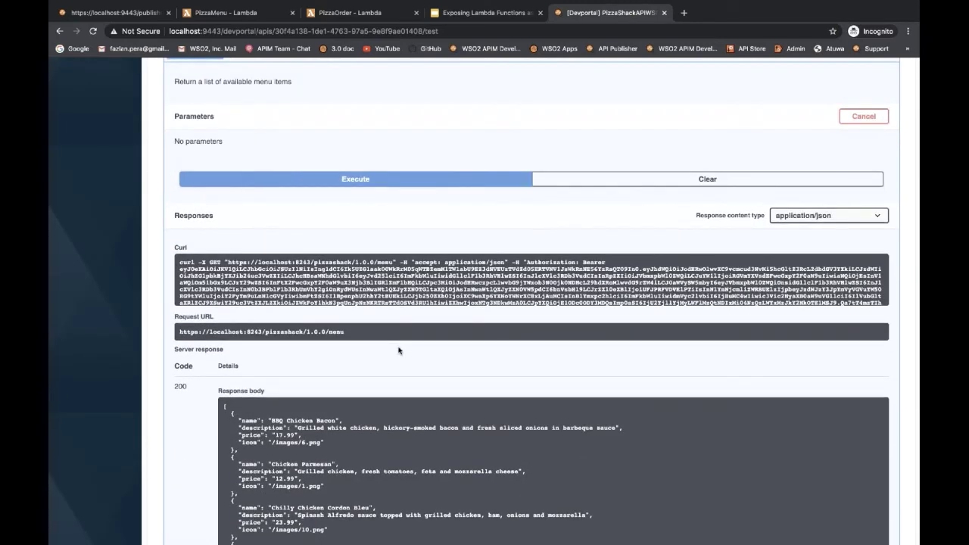
scroll(399, 351, down, 3)
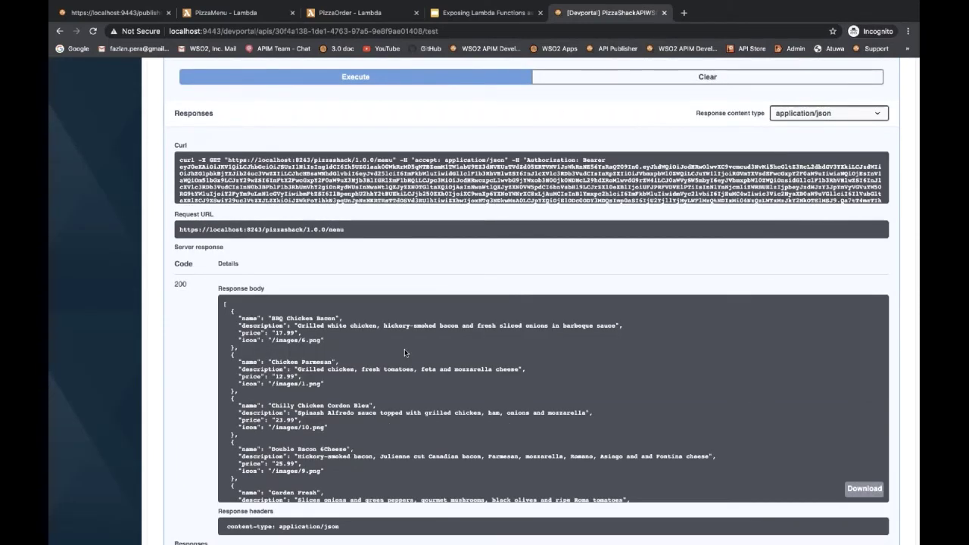
Replace the POST /order body with a JSON order: customer name, address, card number, delivered true, pizzaType "chciken" and quantity 1.
scroll(404, 353, up, 2)
scroll(404, 353, up, 8)
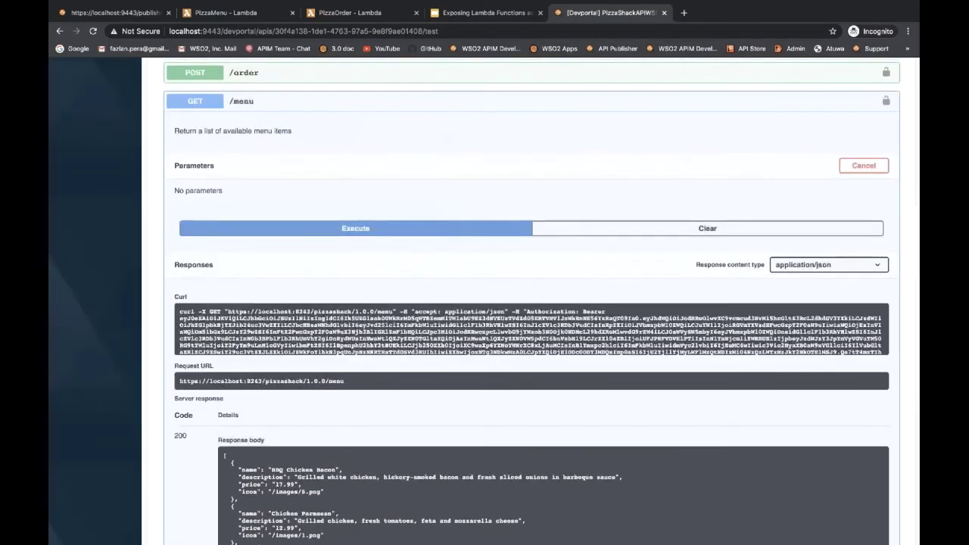
click(404, 274)
scroll(404, 284, down, 6)
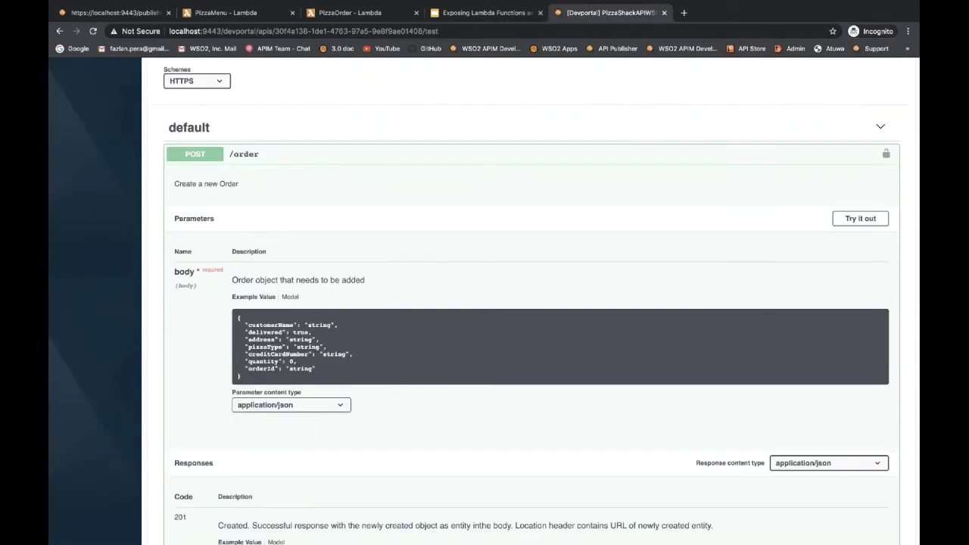
click(855, 108)
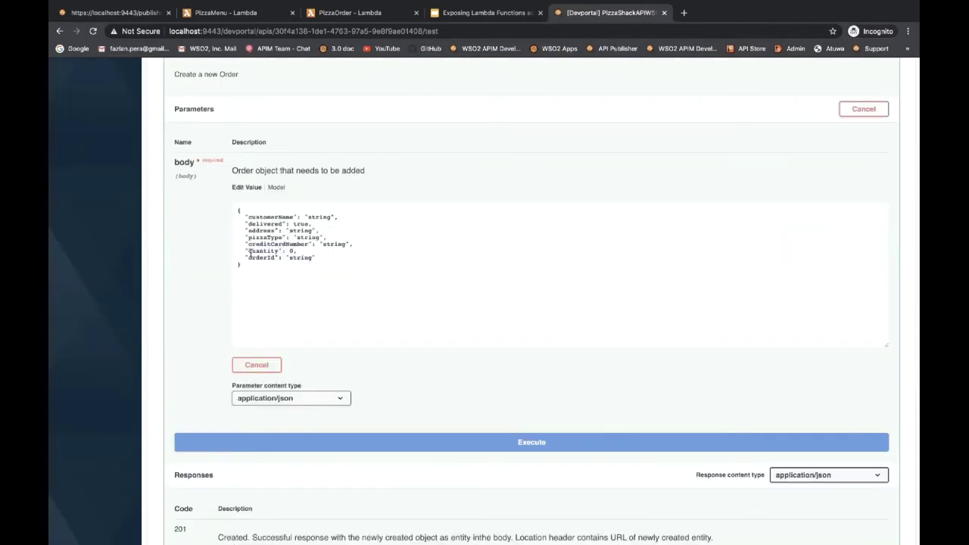
drag(267, 266, 215, 211)
text({})
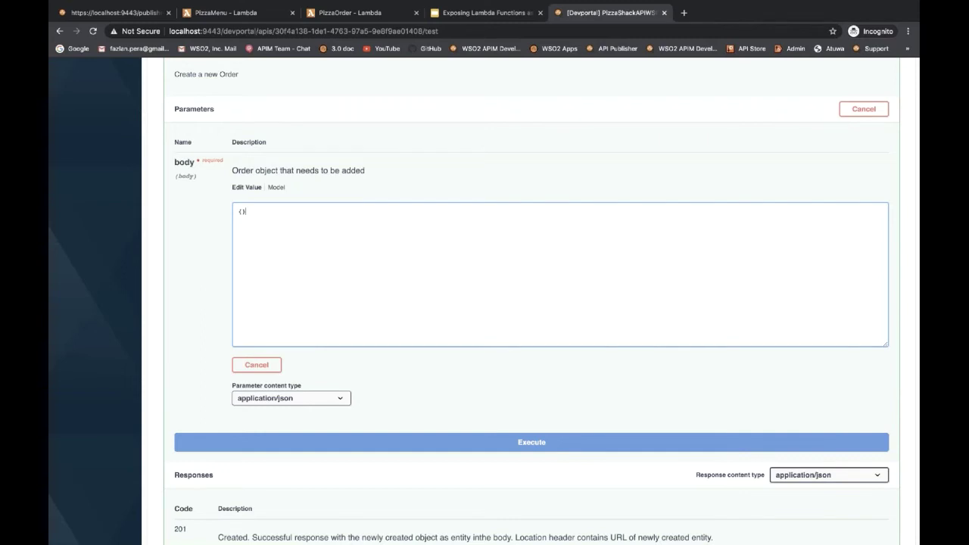
key(ctrl+a)
key(ctrl+v)
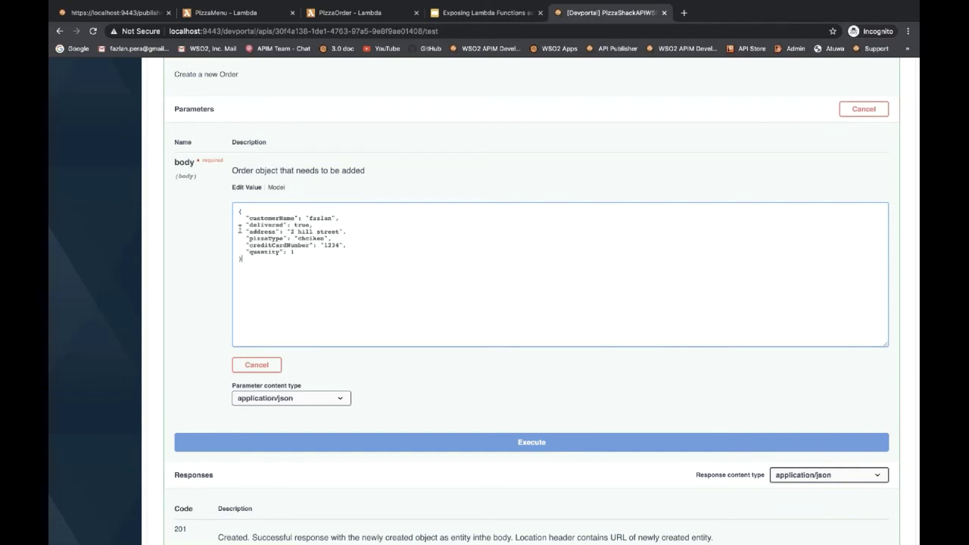
Execute the POST /order request and review its server response.
click(282, 447)
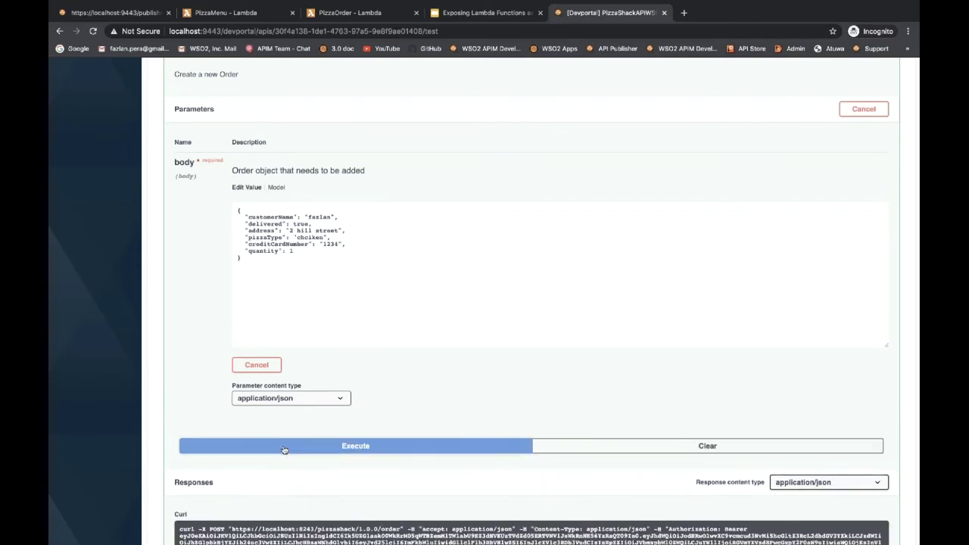
scroll(284, 449, down, 5)
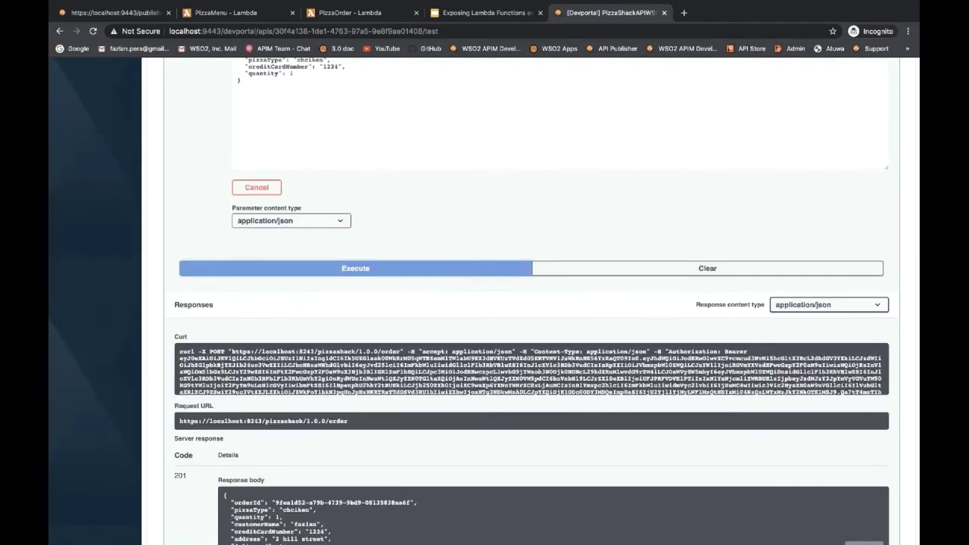
scroll(184, 367, down, 3)
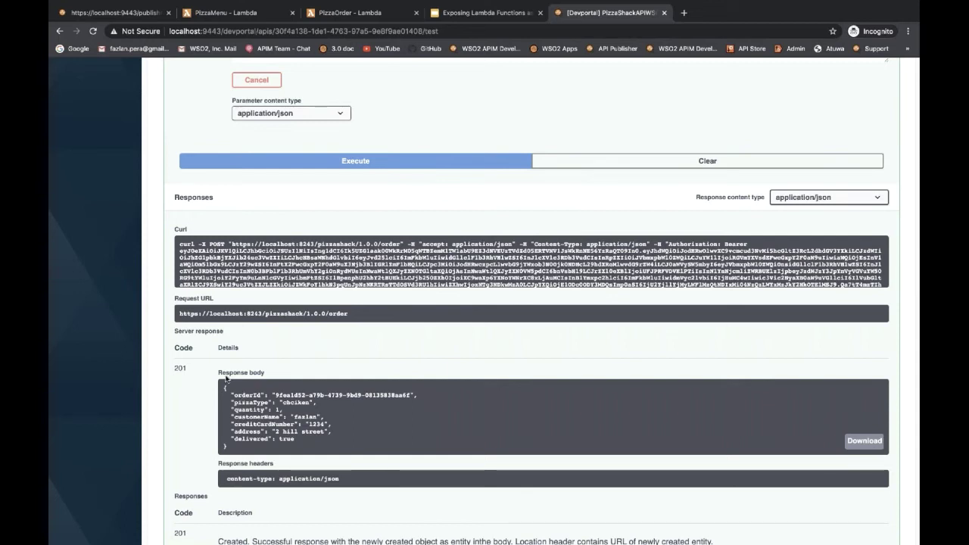
Switch to AWS Lambda and examine the code of the PizzaMenu function.
click(234, 16)
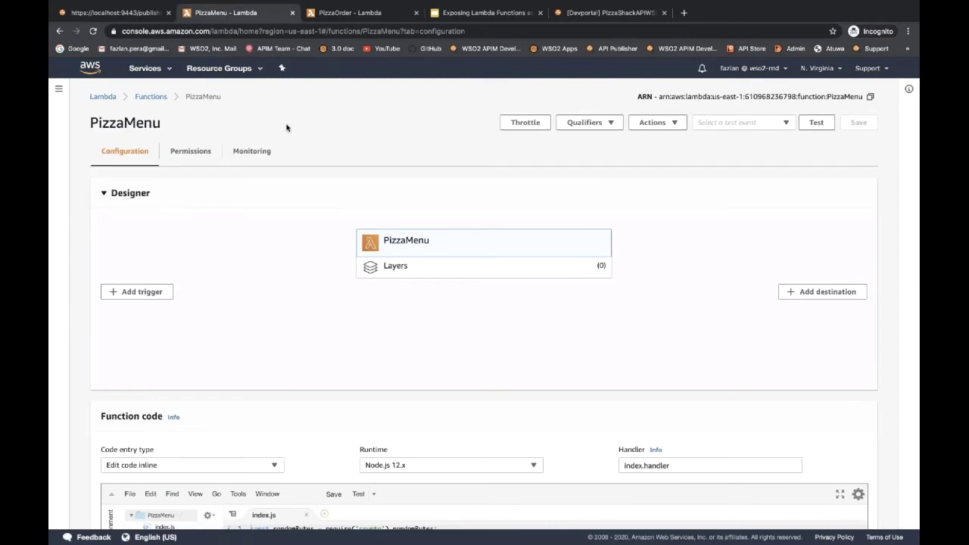
scroll(293, 146, down, 10)
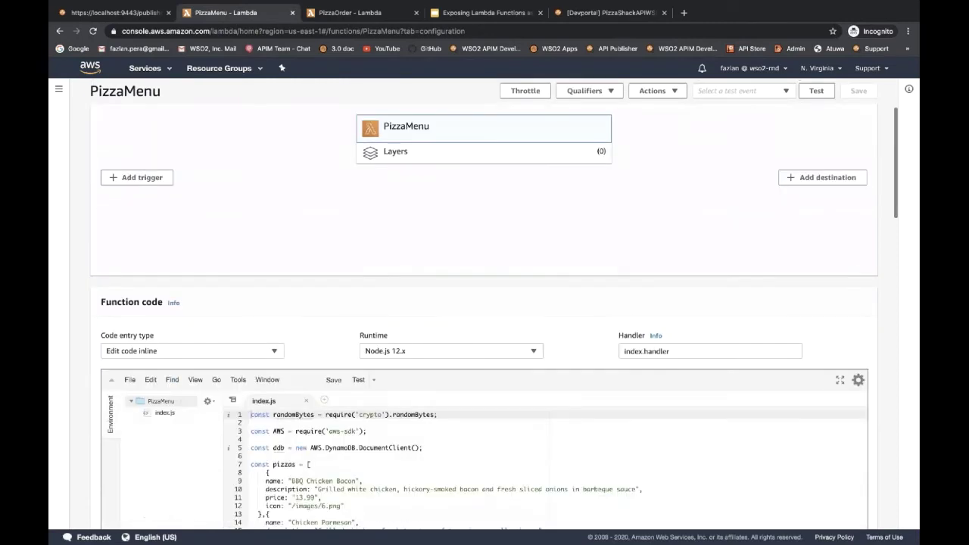
scroll(341, 341, down, 10)
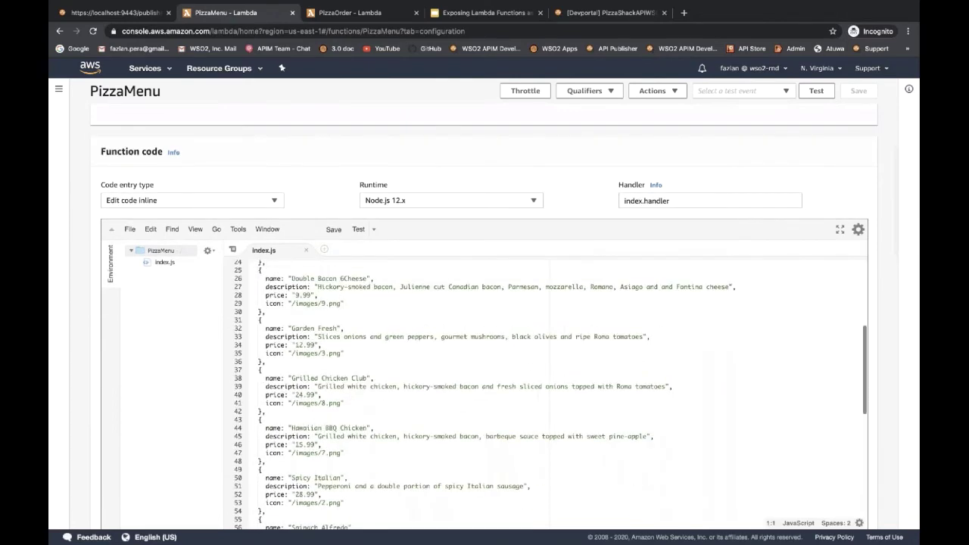
scroll(341, 340, up, 20)
scroll(338, 141, up, 2)
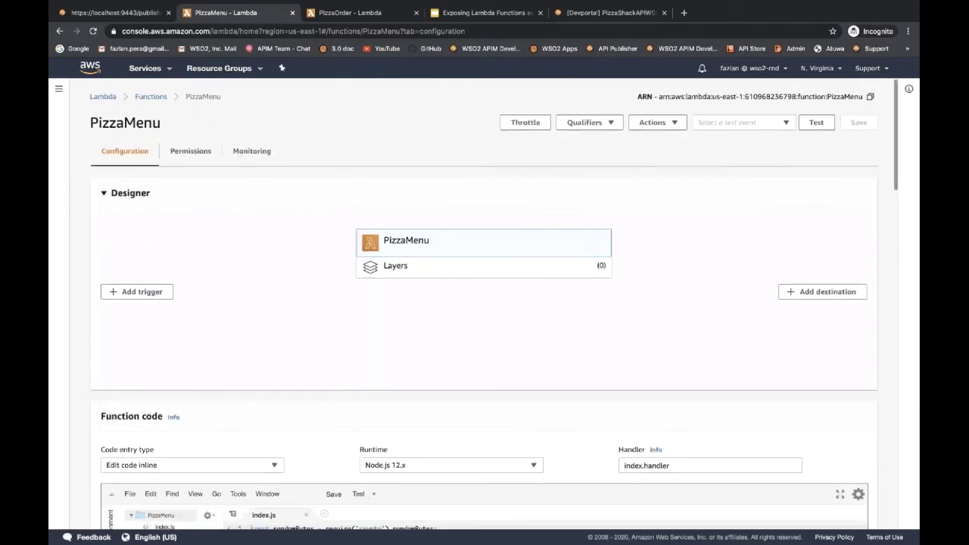
Examine the handler code of the PizzaOrder Lambda function.
click(355, 13)
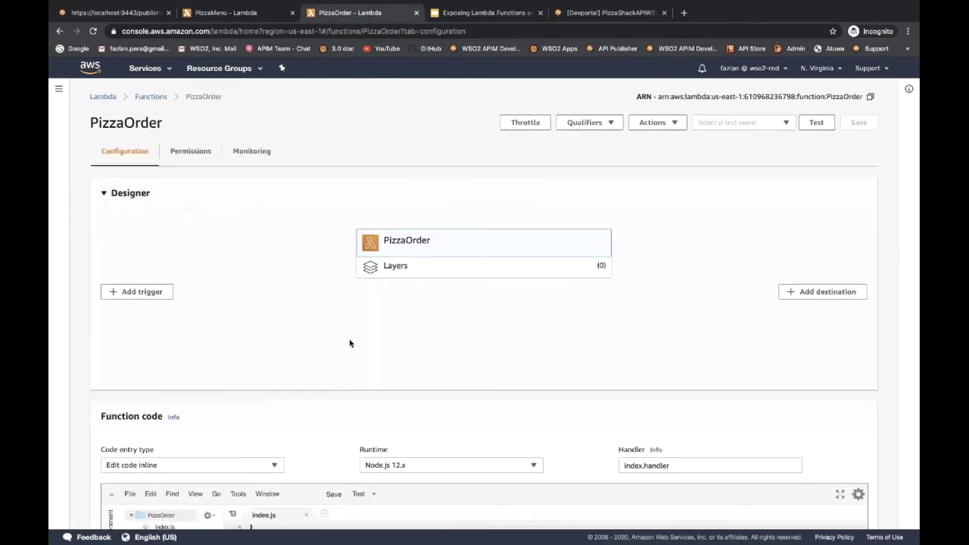
scroll(349, 344, down, 10)
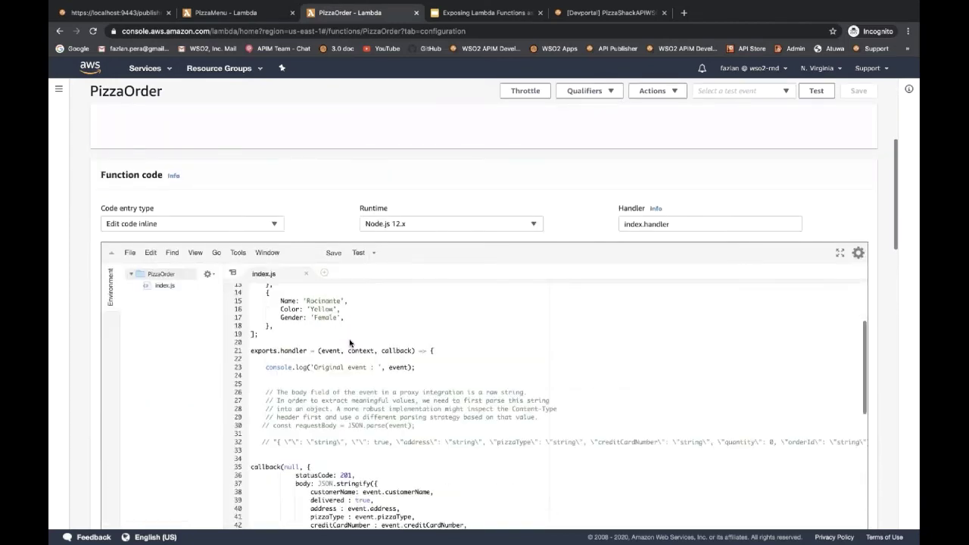
scroll(350, 343, up, 5)
scroll(363, 158, up, 5)
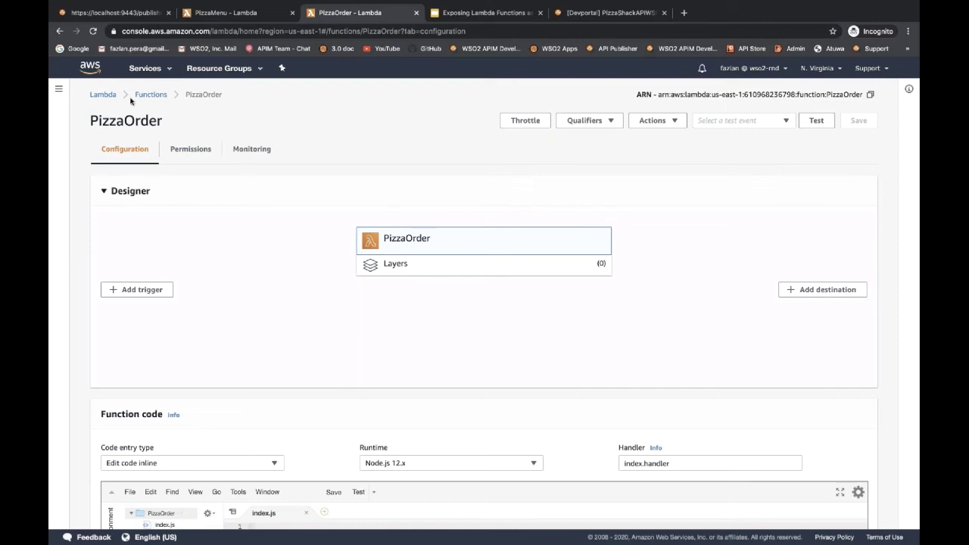
Switch to the WSO2 API Publisher and create version 2.0.0 of PizzaShackAPI from its published version.
click(139, 19)
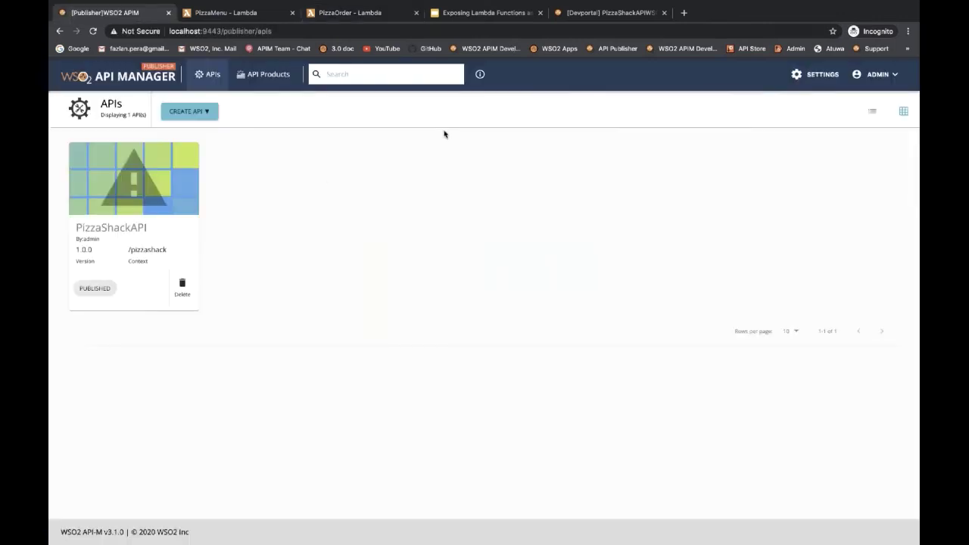
click(141, 197)
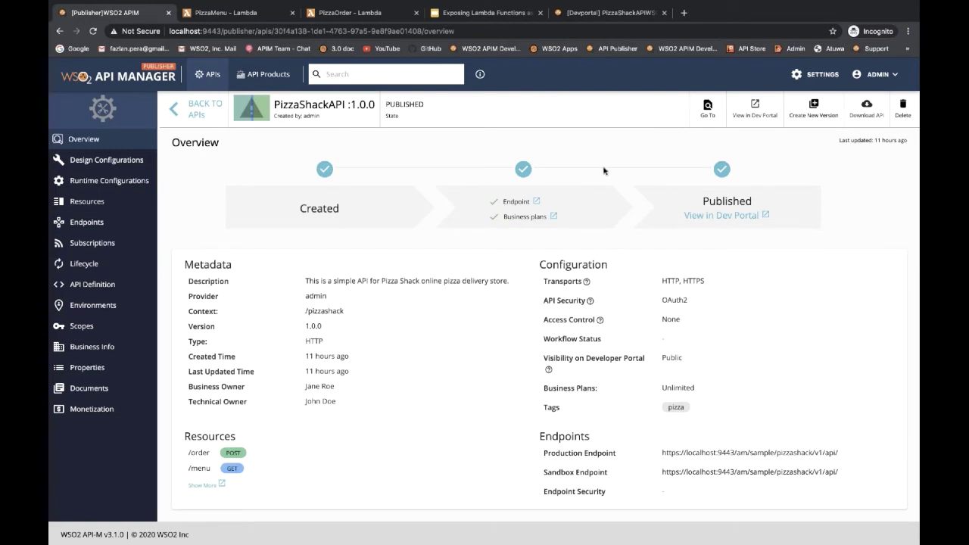
click(811, 109)
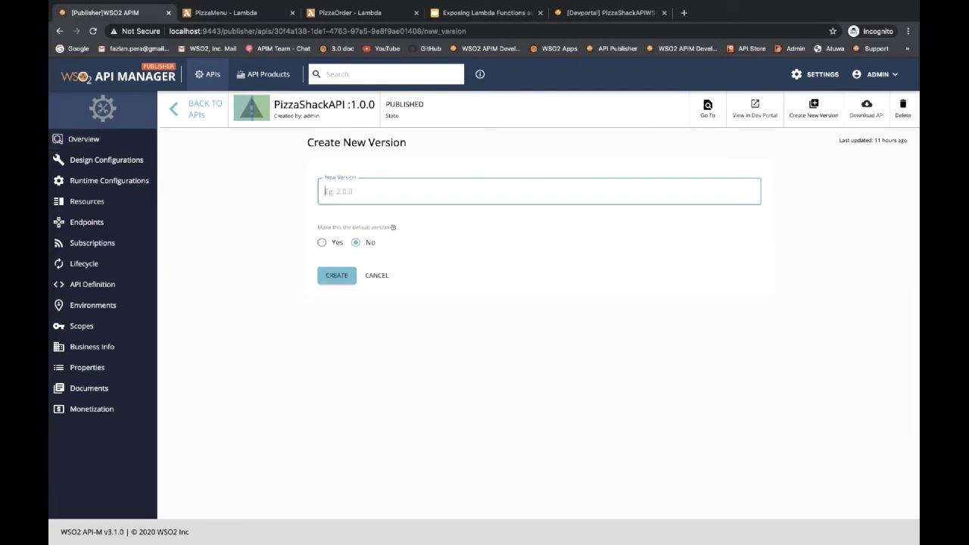
text(2.0.0)
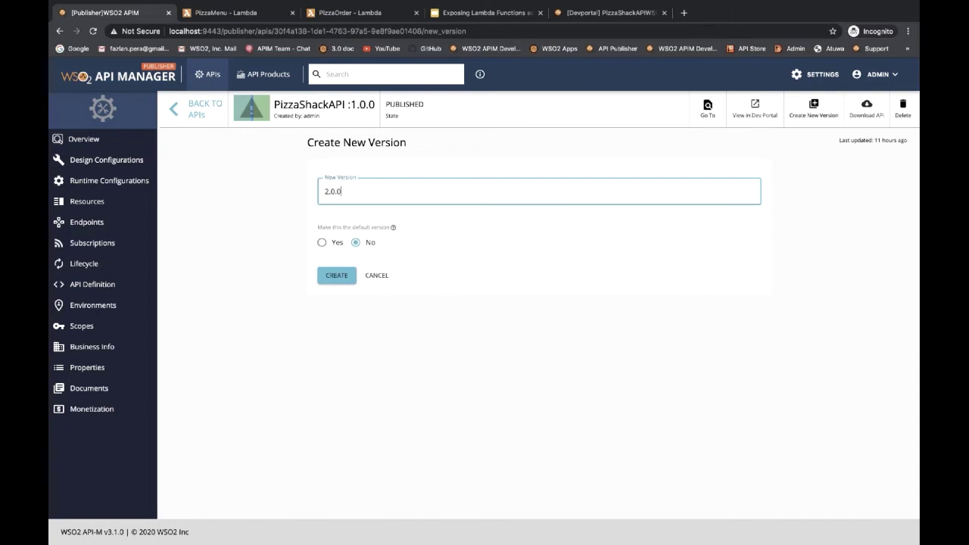
click(336, 275)
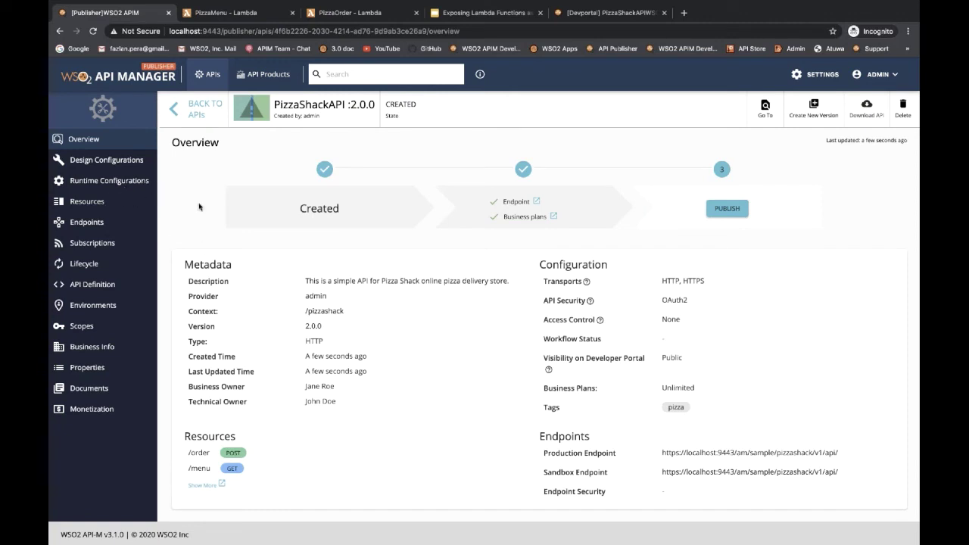
Change the endpoint type of PizzaShackAPI 2.0.0 to AWS Lambda, using stored AWS credentials as the access method.
click(86, 230)
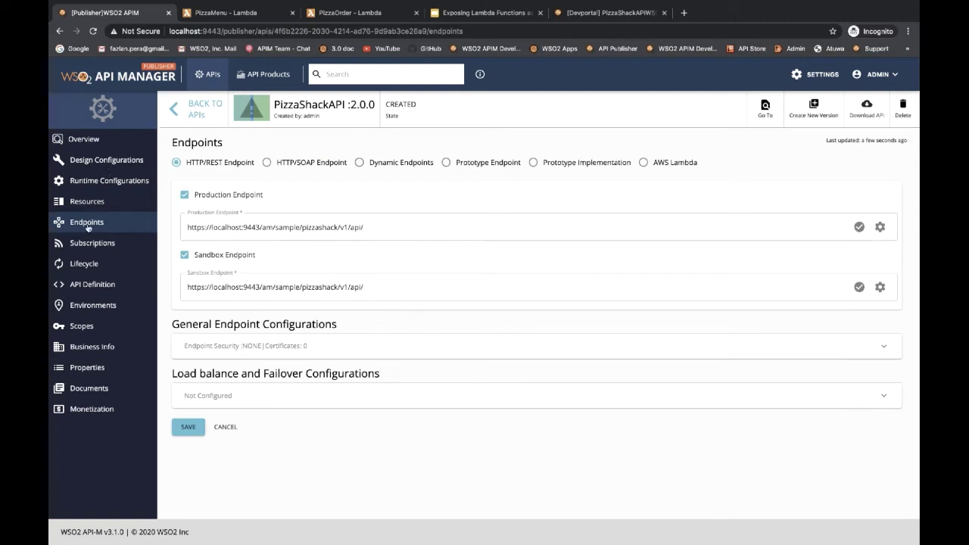
click(642, 162)
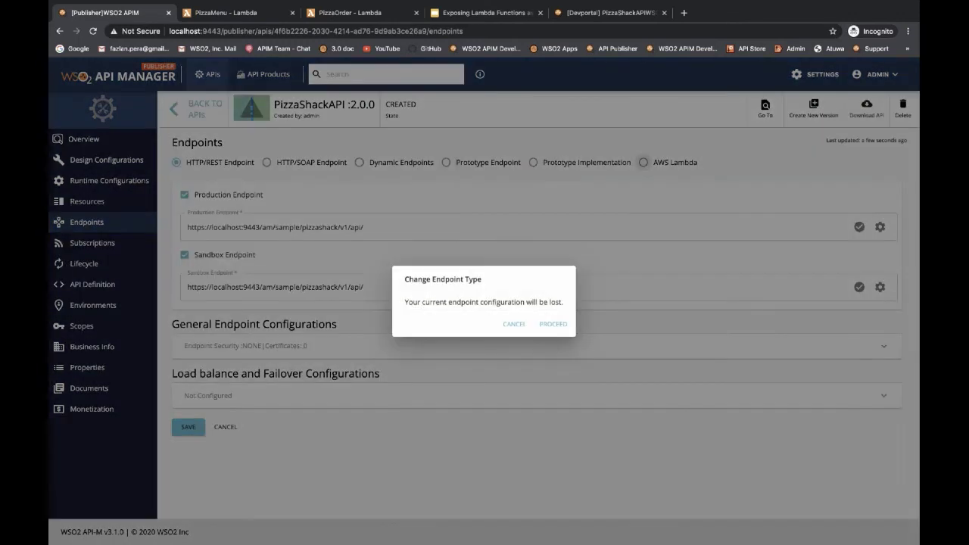
click(561, 323)
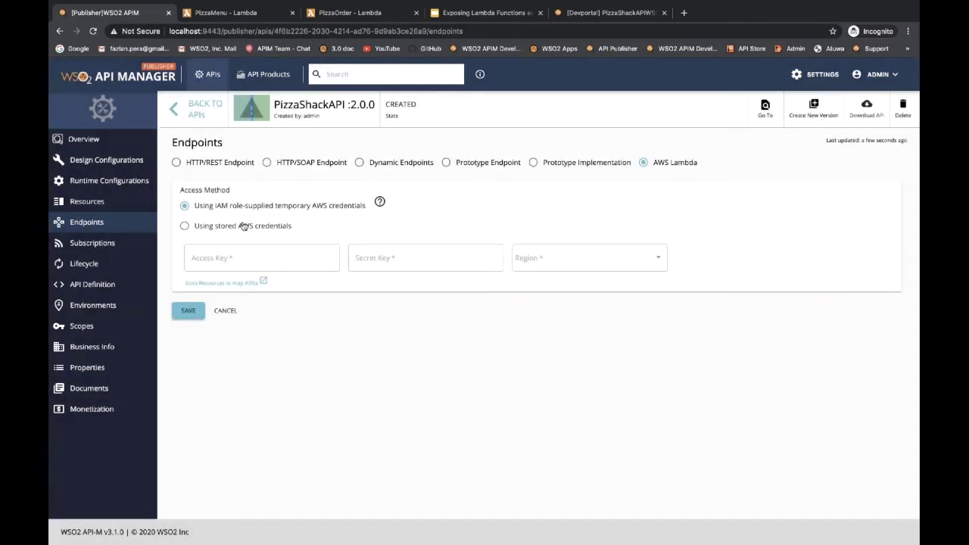
click(243, 226)
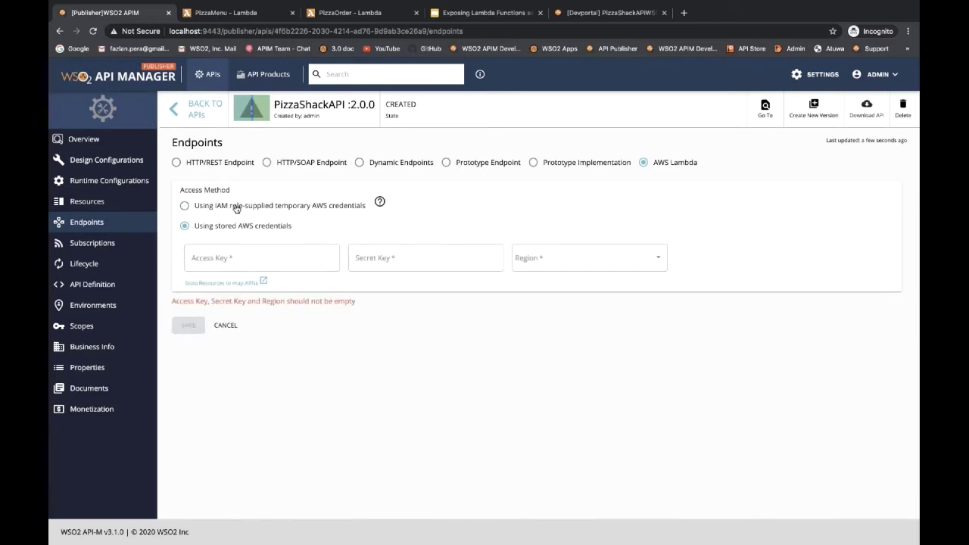
click(236, 209)
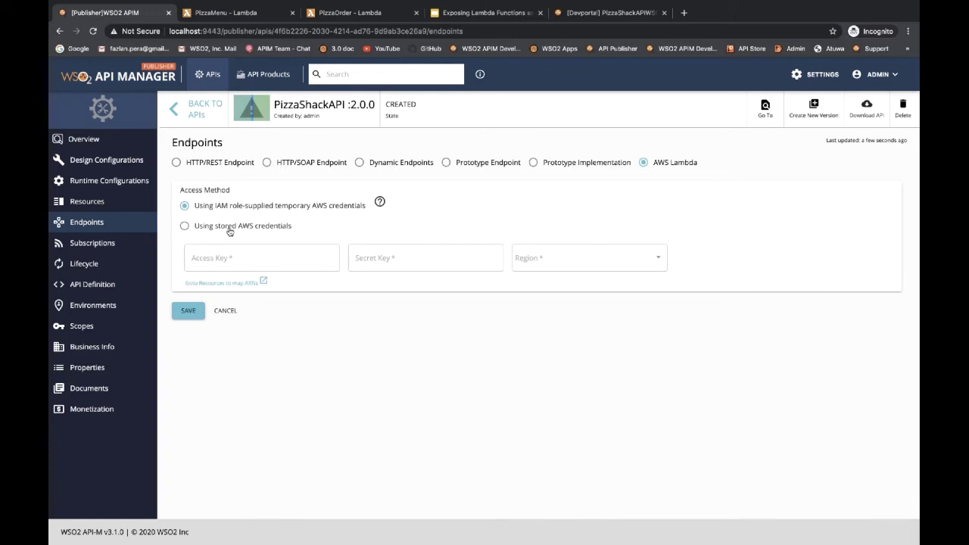
click(229, 227)
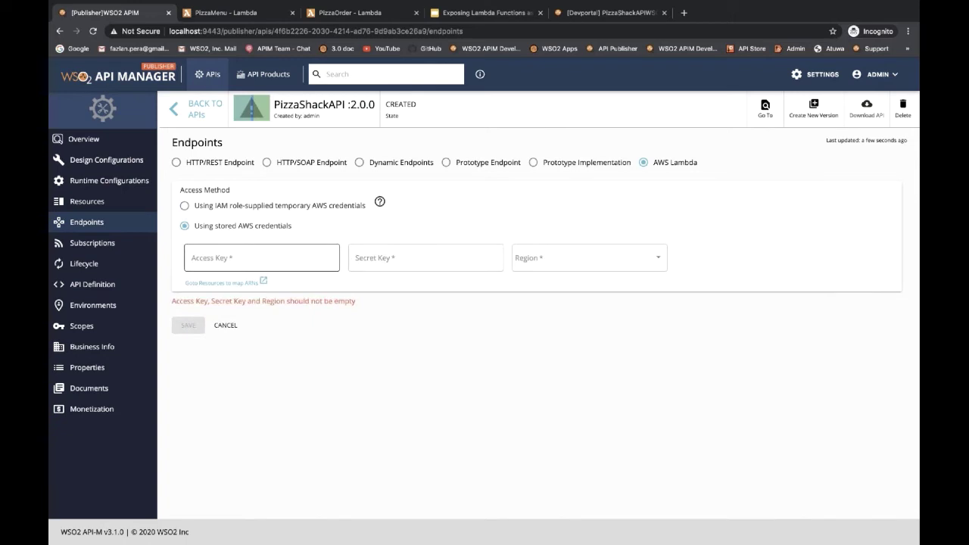
click(184, 226)
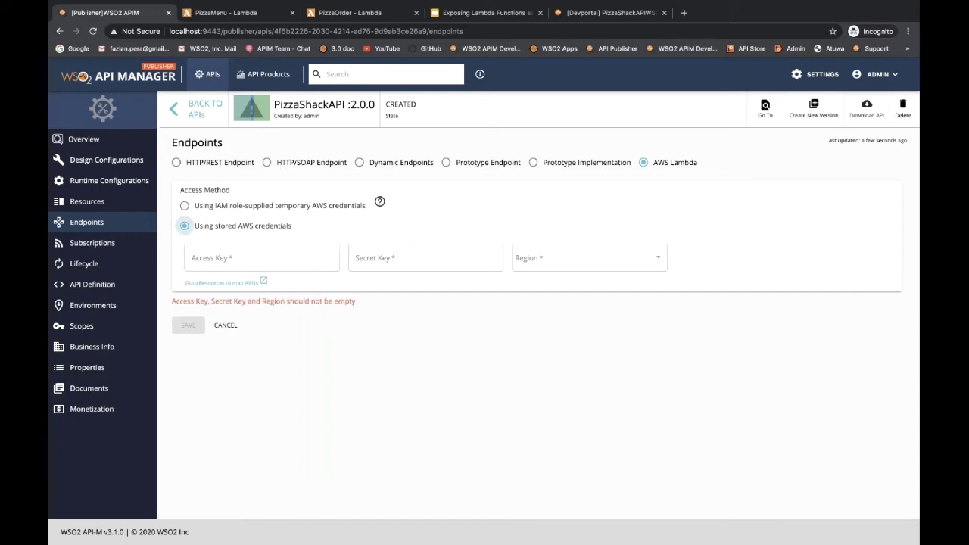
Enter the AWS access key and secret key, choose region us-east-1: US East (N. Virginia), and save the endpoint.
click(226, 255)
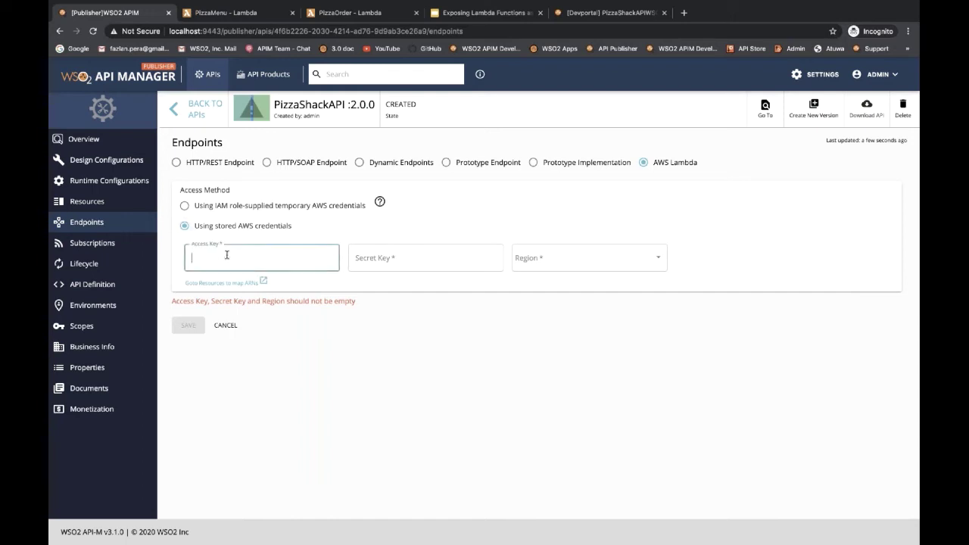
key(ctrl+v)
click(427, 258)
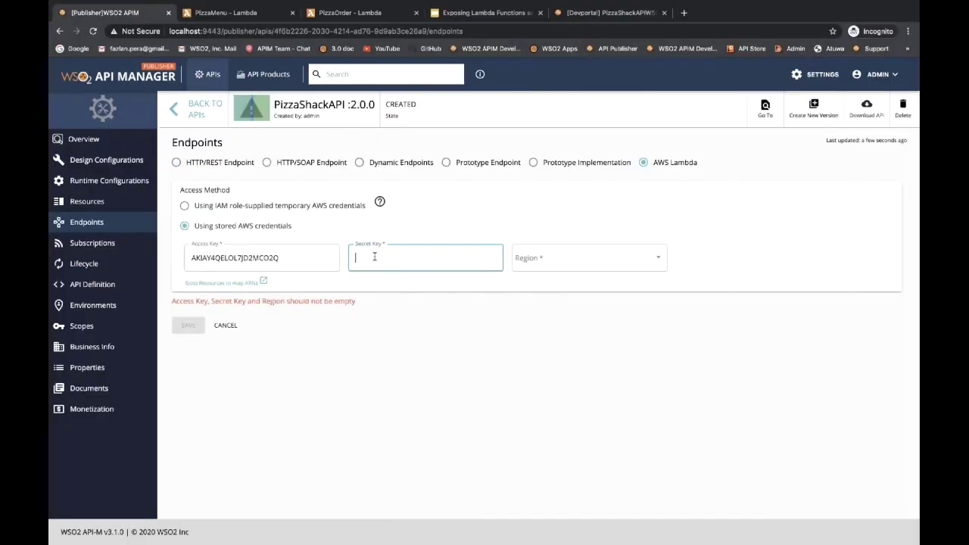
key(ctrl+v)
click(483, 324)
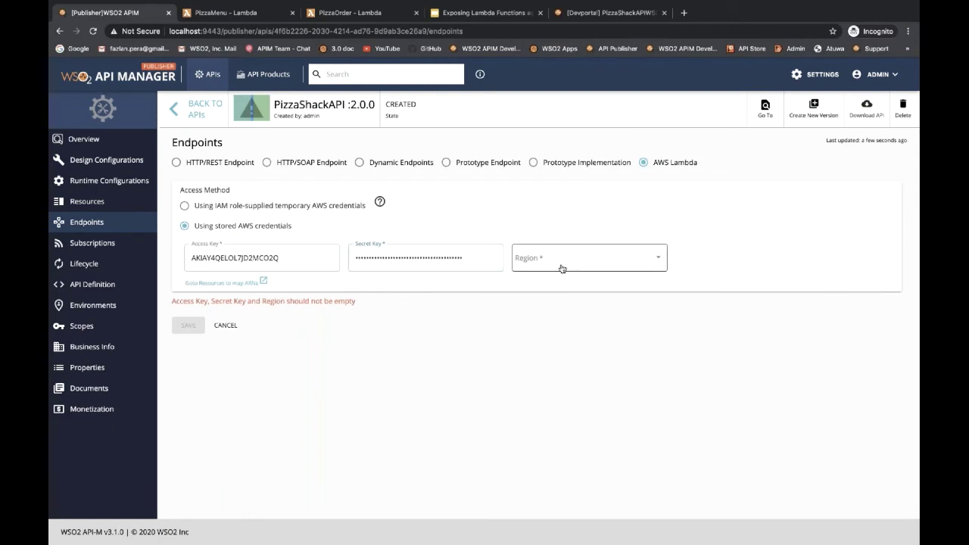
click(562, 268)
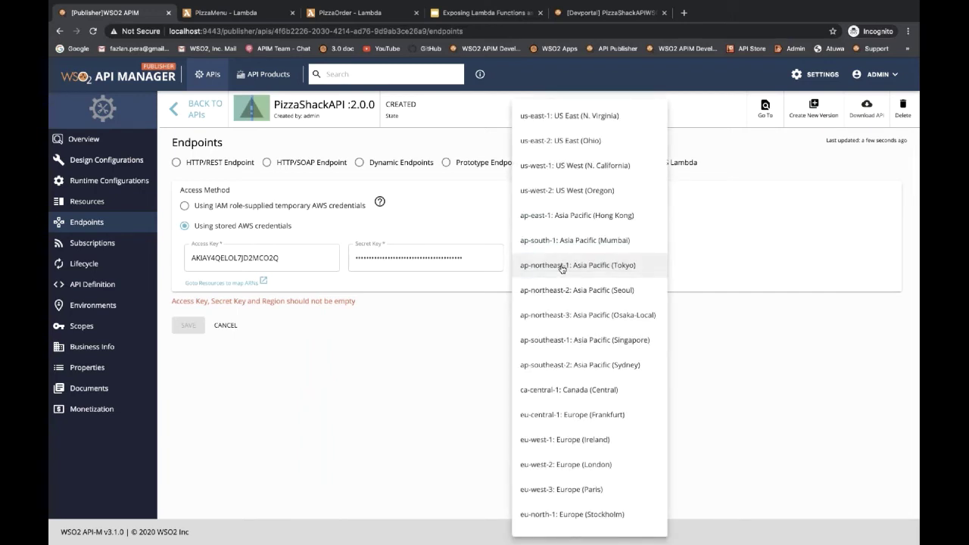
click(573, 117)
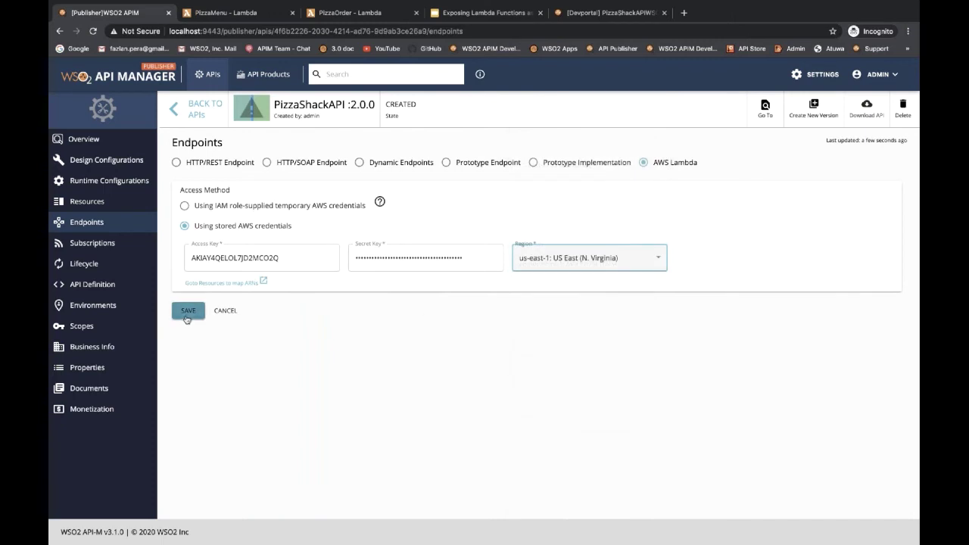
click(188, 314)
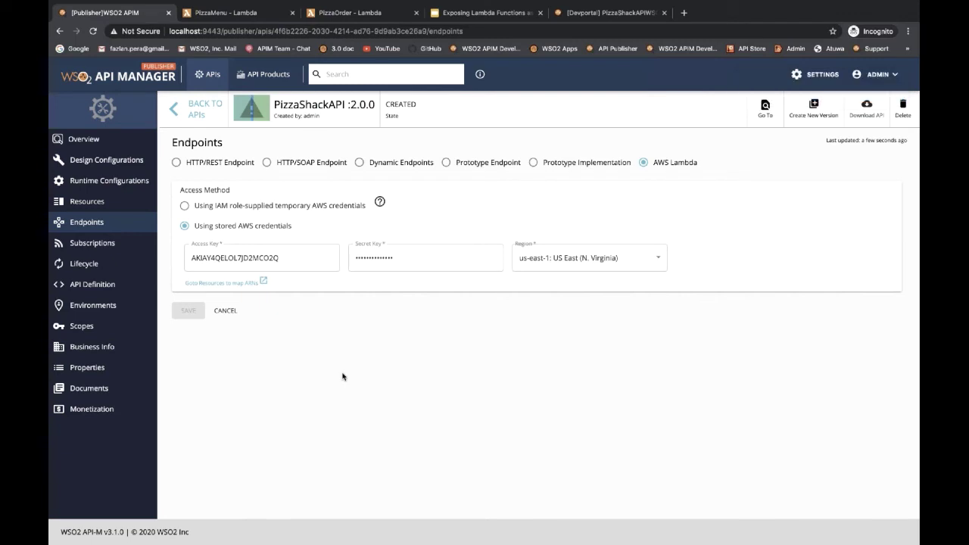
Copy the PizzaOrder function's ARN from AWS Lambda into the AWS Lambda settings of the POST /order resource.
click(87, 205)
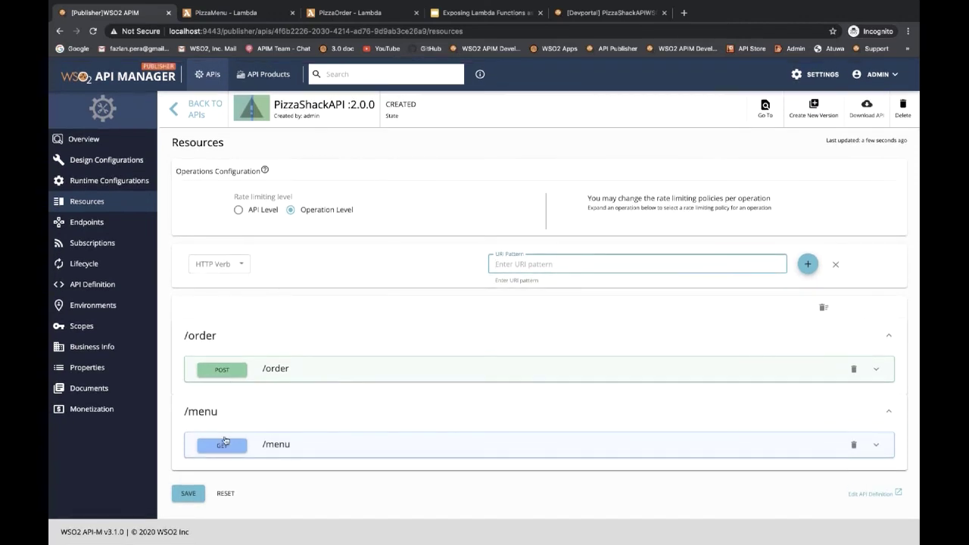
click(223, 371)
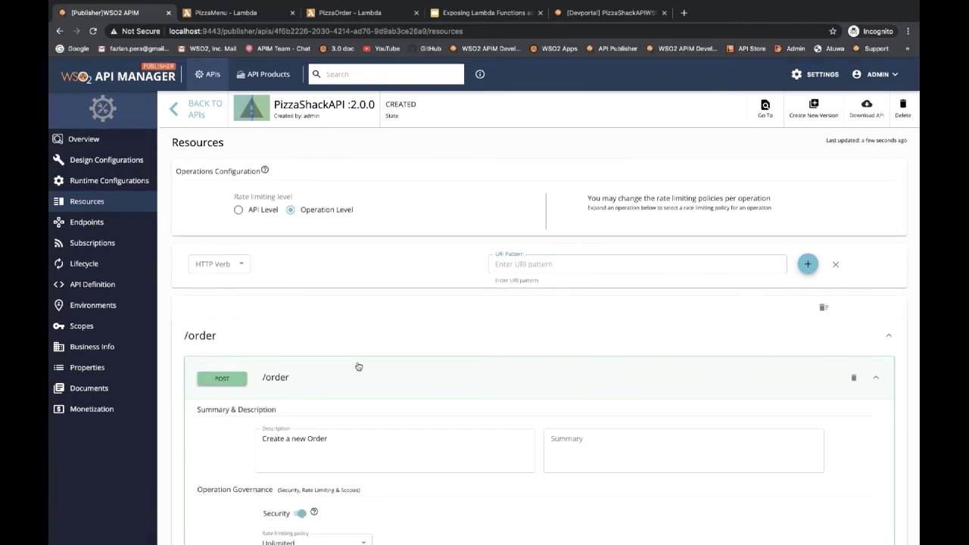
scroll(358, 366, down, 6)
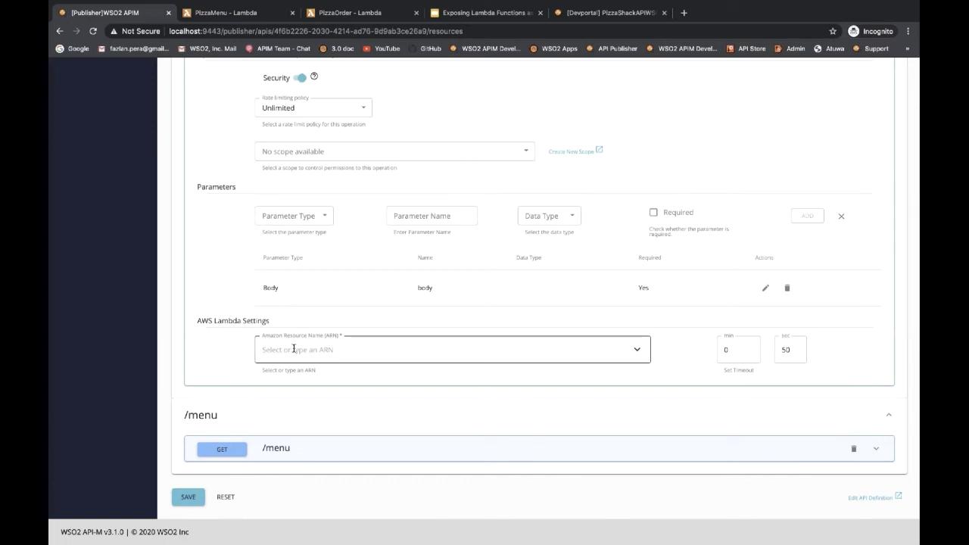
click(366, 15)
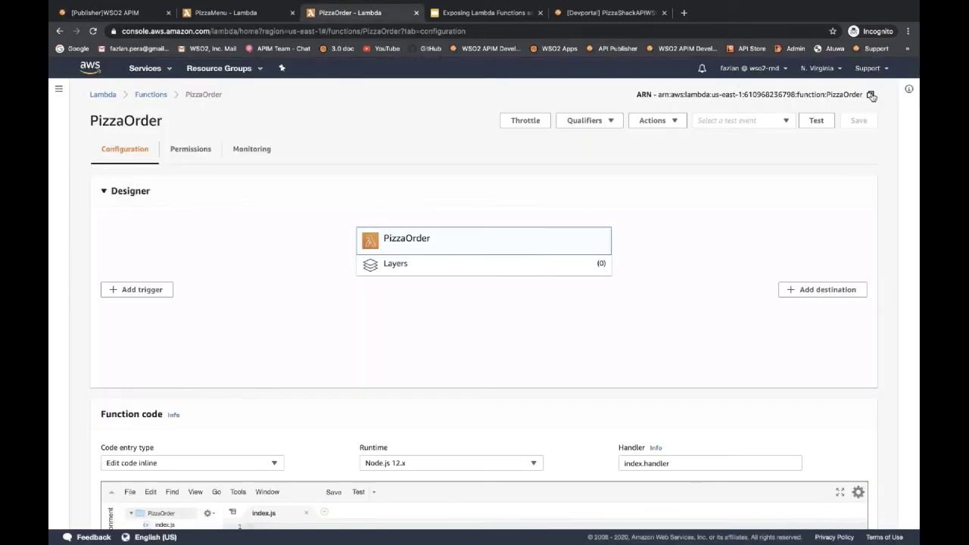
click(870, 95)
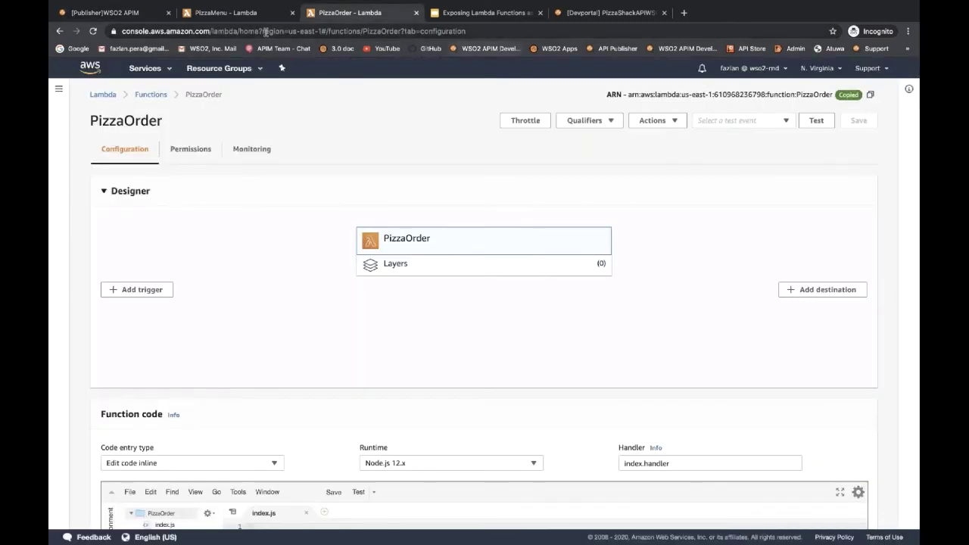
click(121, 15)
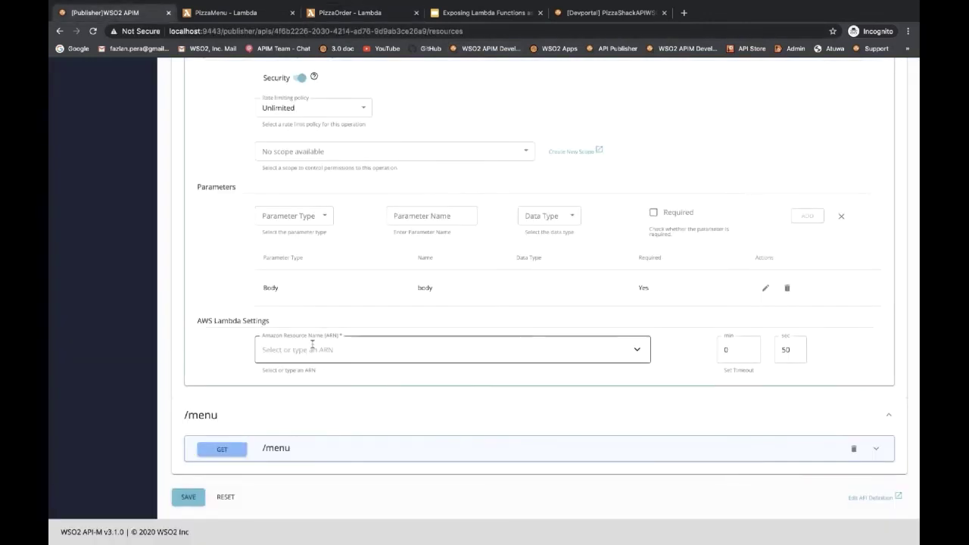
click(313, 344)
key(ctrl+v)
click(200, 377)
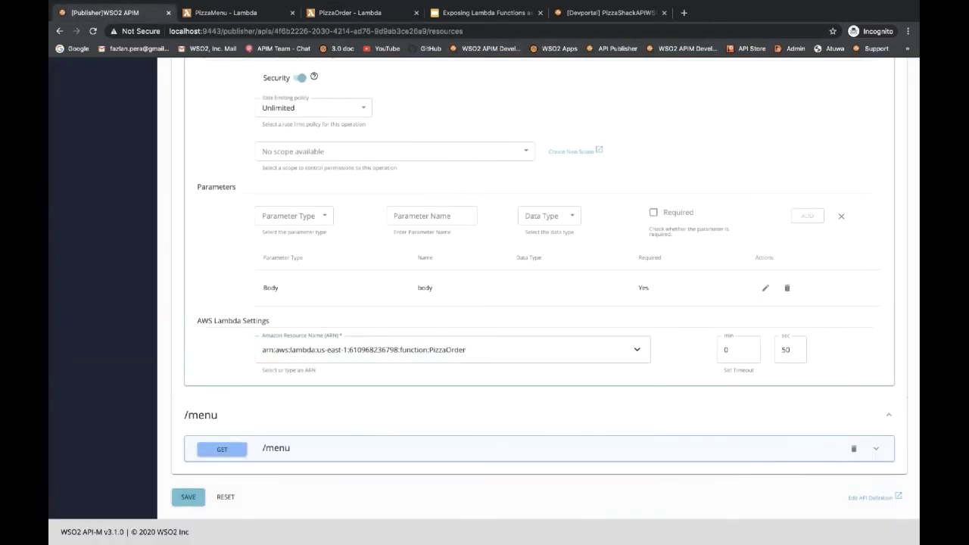
Copy the PizzaMenu function's ARN from AWS Lambda into the GET /menu resource's Lambda settings and save the resources.
click(230, 452)
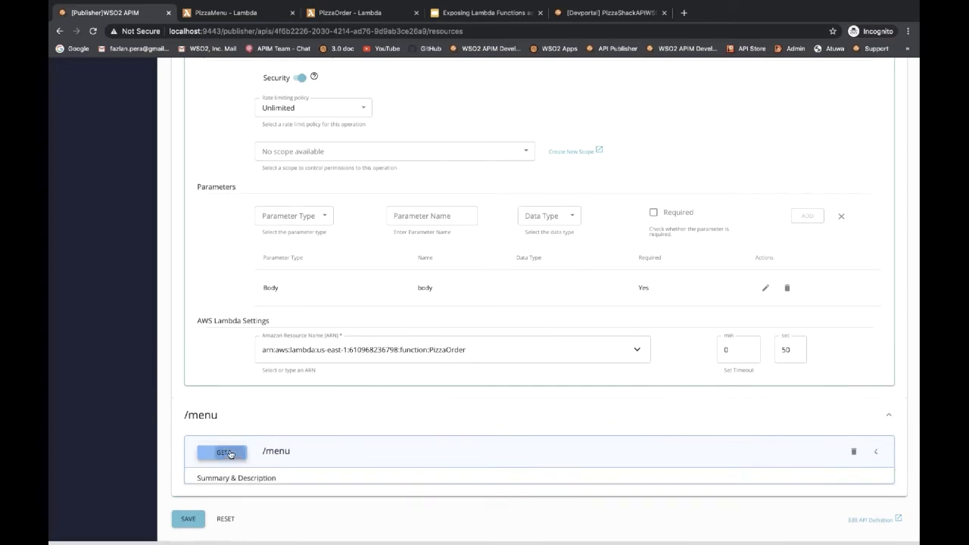
scroll(231, 452, down, 1)
scroll(291, 431, down, 5)
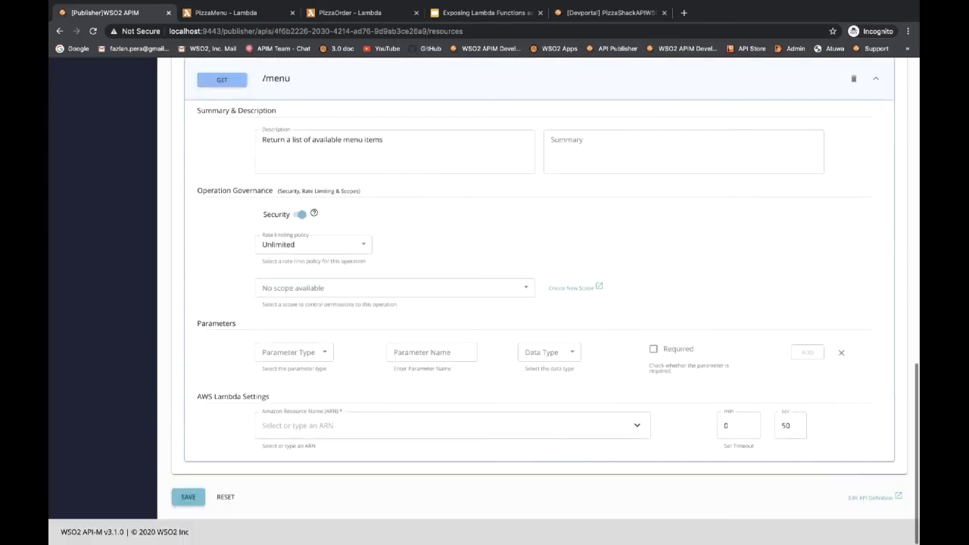
click(290, 432)
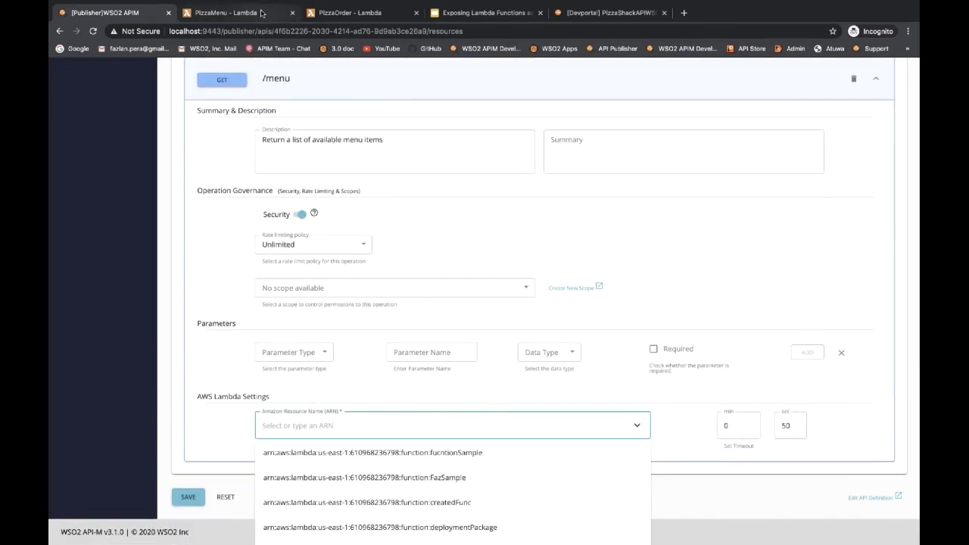
click(227, 12)
click(869, 96)
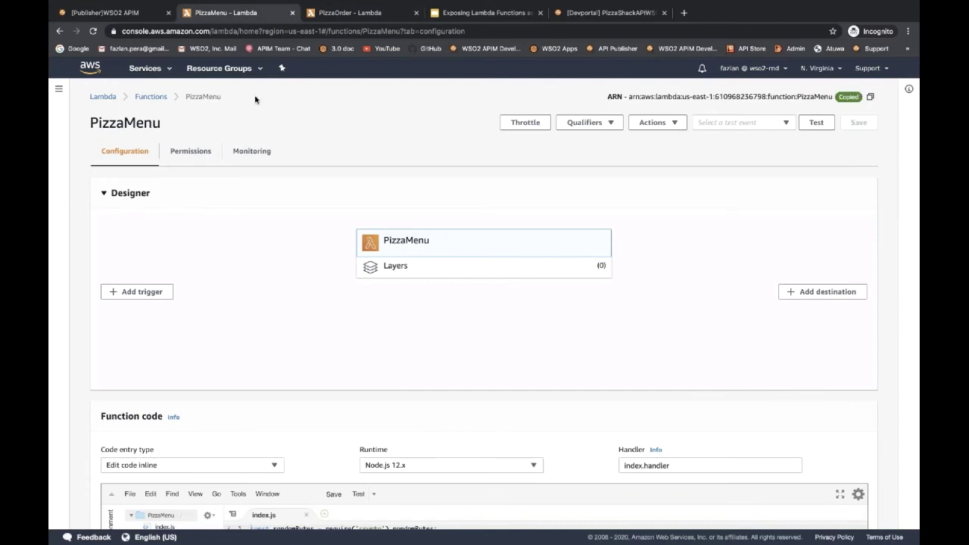
click(114, 12)
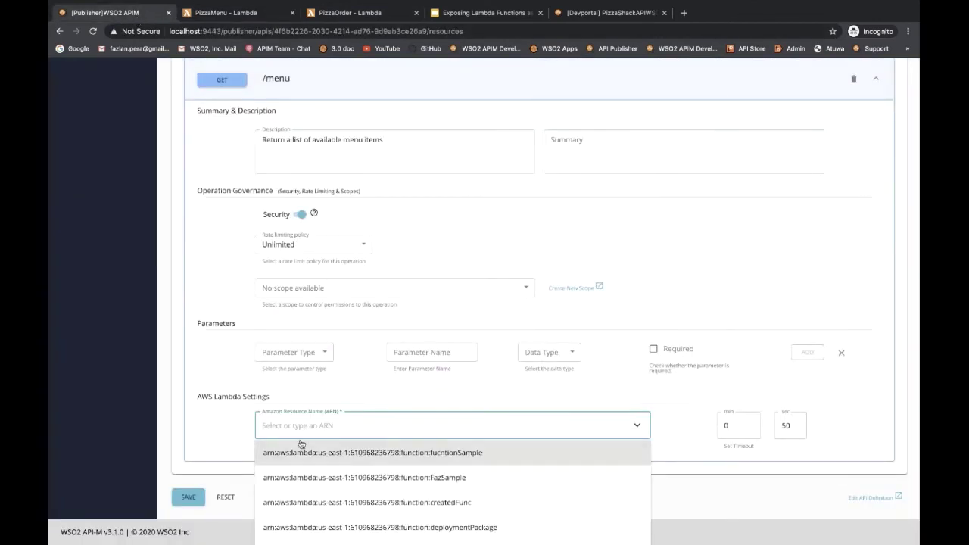
key(ctrl+v)
click(224, 422)
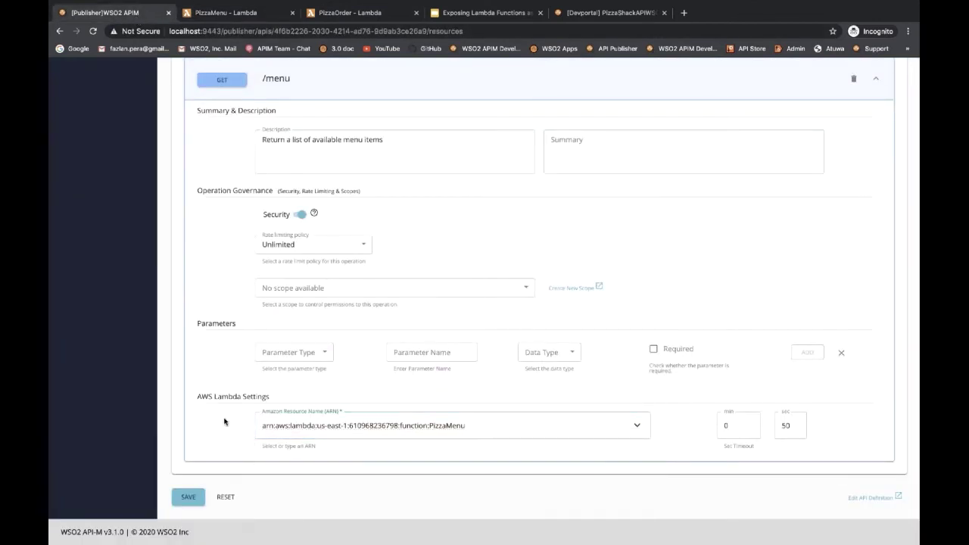
click(179, 498)
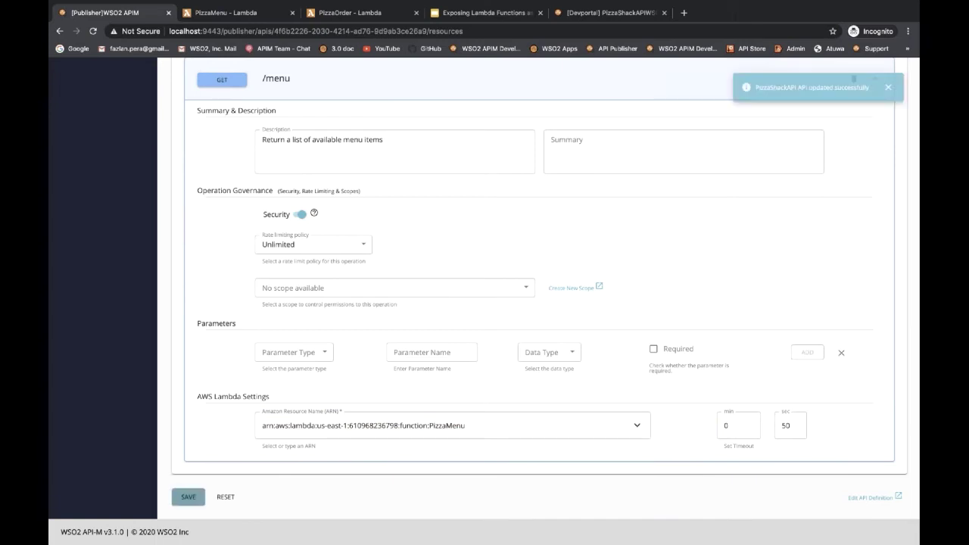
scroll(523, 280, down, 1)
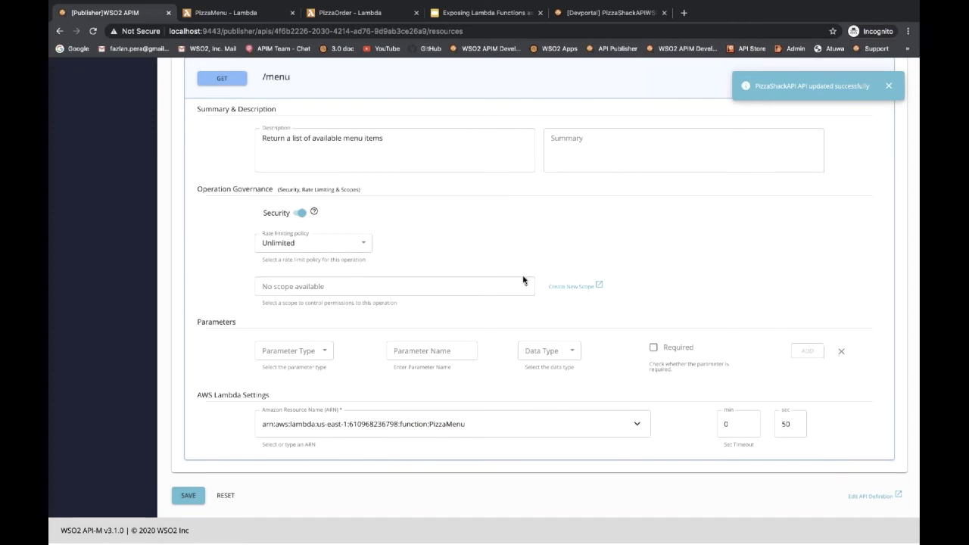
scroll(523, 279, up, 4)
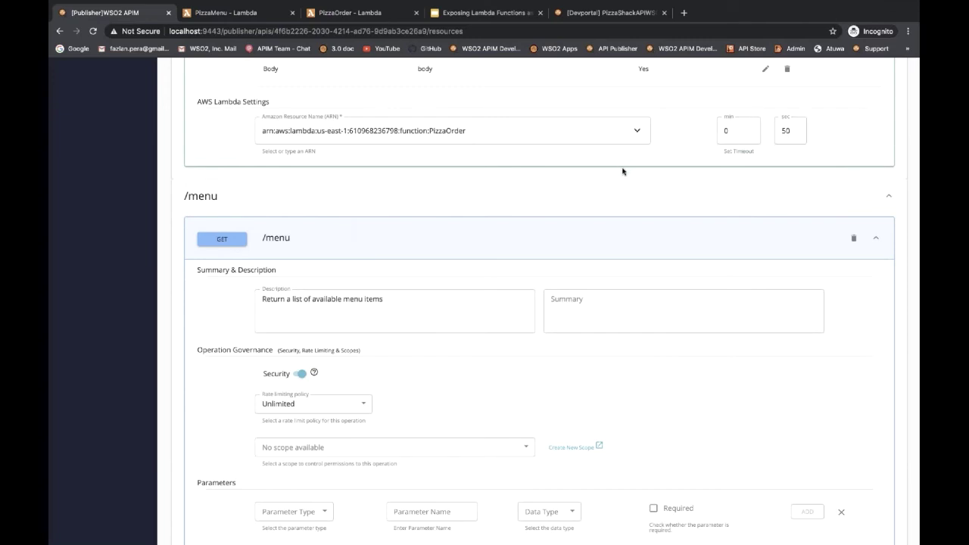
scroll(622, 171, up, 10)
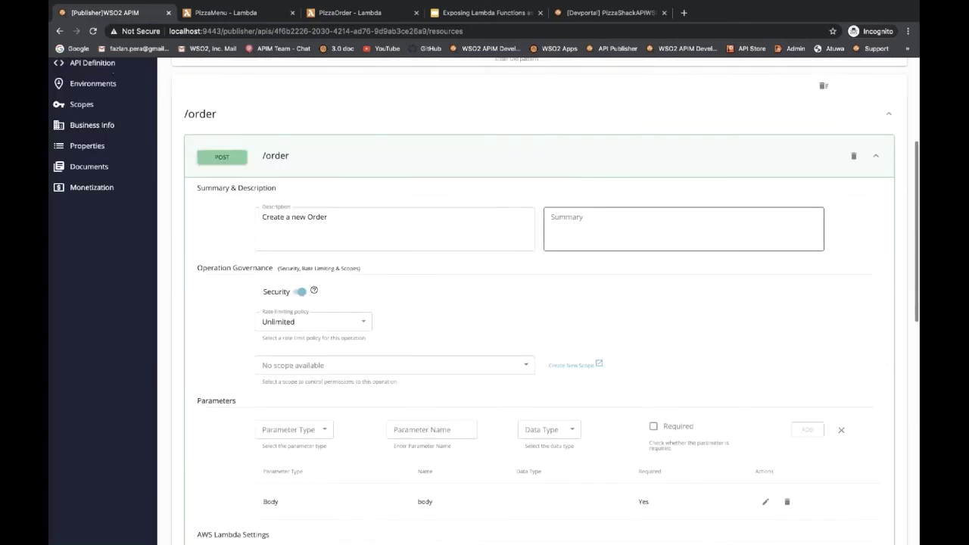
Publish PizzaShackAPI 2.0.0 from its lifecycle page.
scroll(484, 303, up, 5)
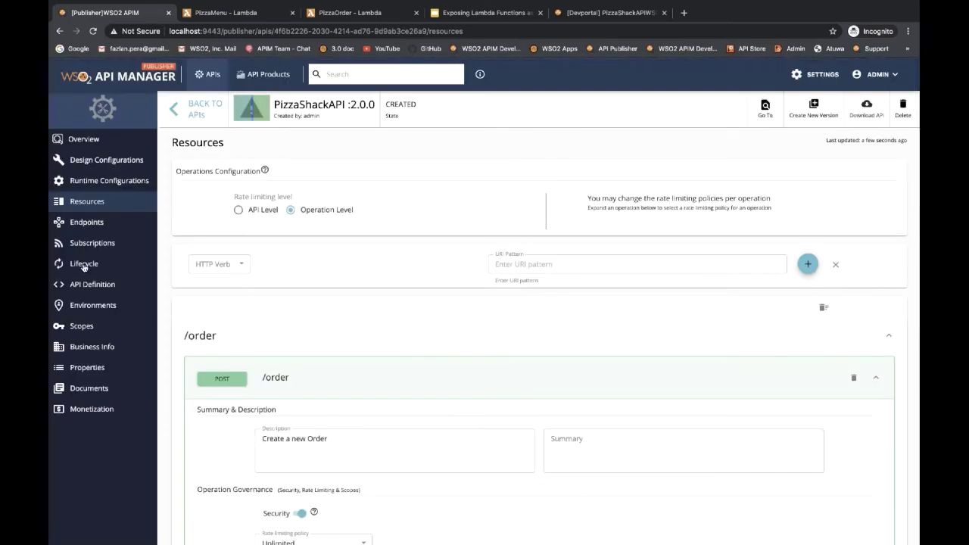
click(84, 264)
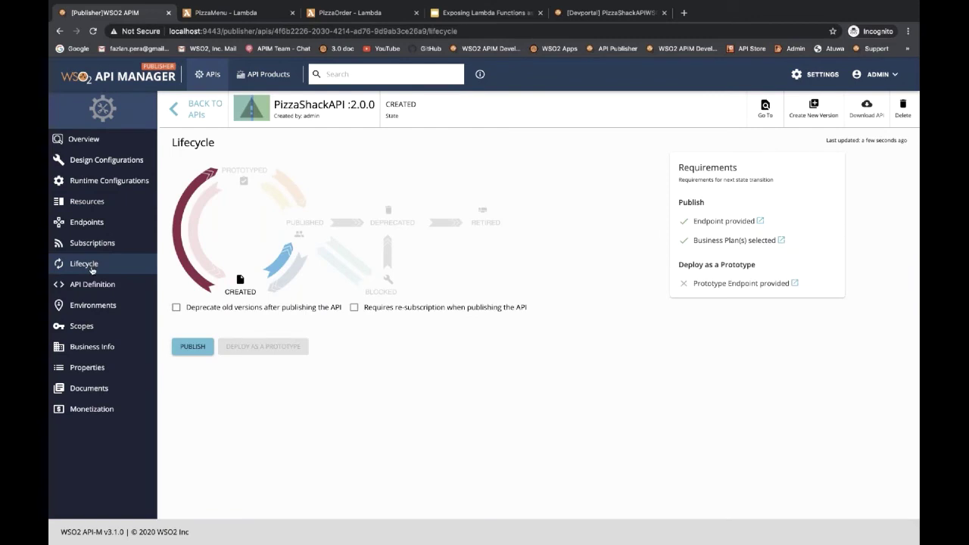
click(192, 346)
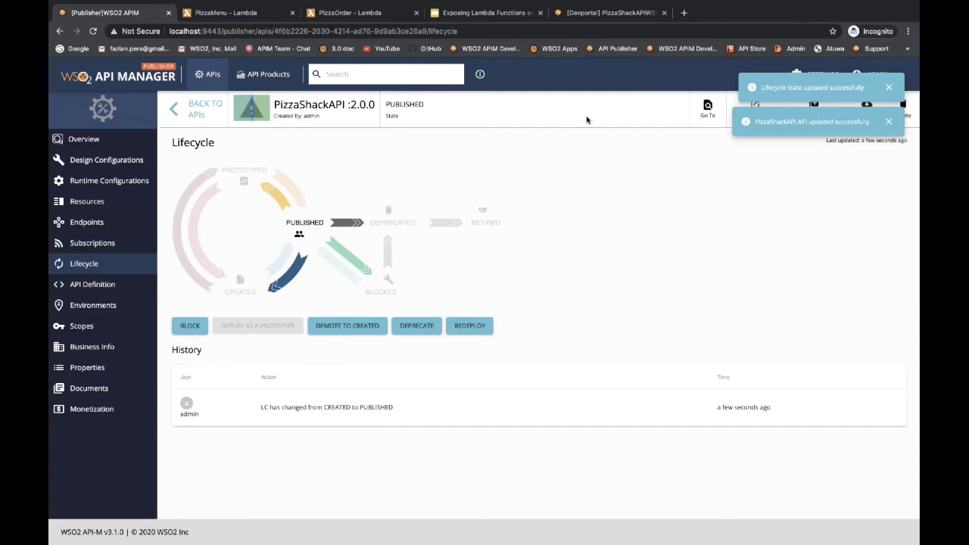
Open the WSO2 Developer Portal in a new browser tab and review the overview of PizzaShackAPI 2.0.0.
click(683, 13)
text(lo)
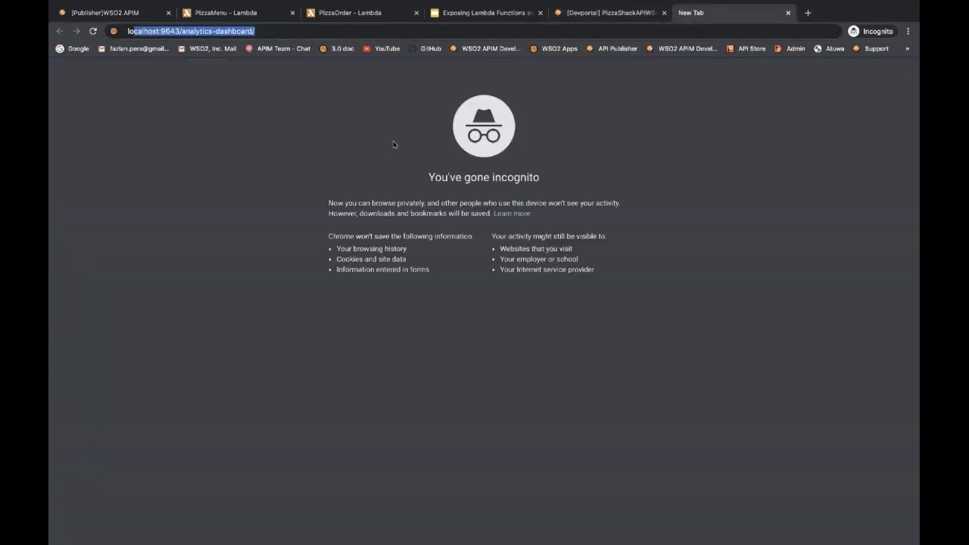
key(Down)
key(Return)
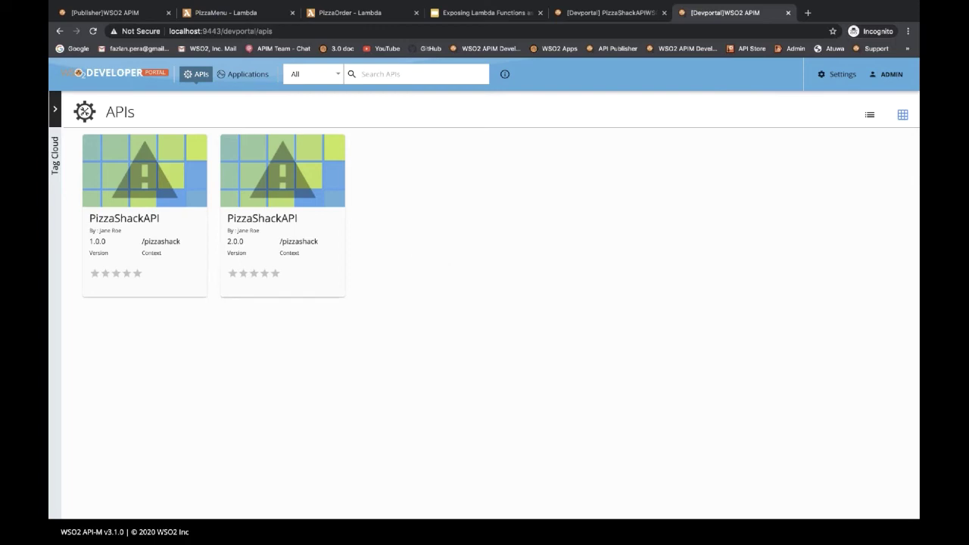
click(287, 193)
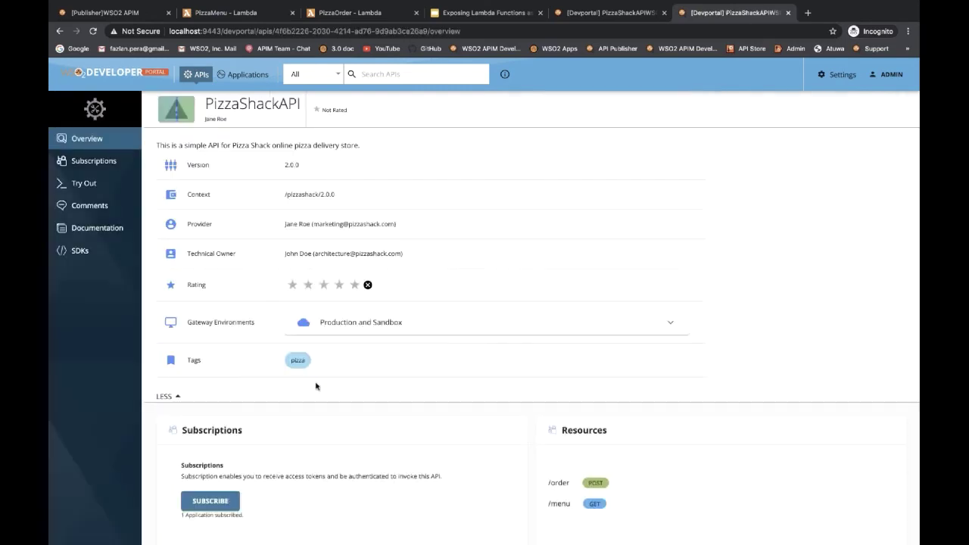
scroll(316, 386, down, 1)
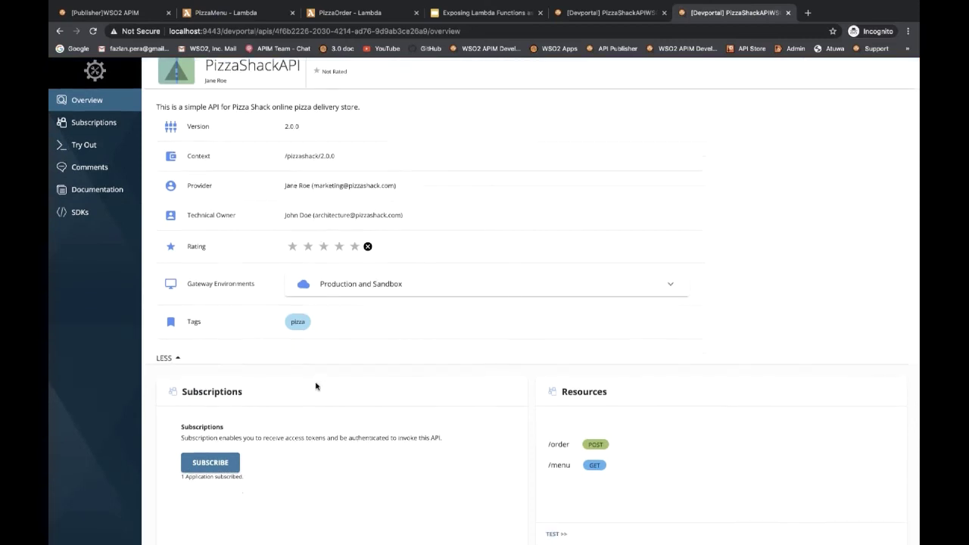
scroll(484, 302, down, 1)
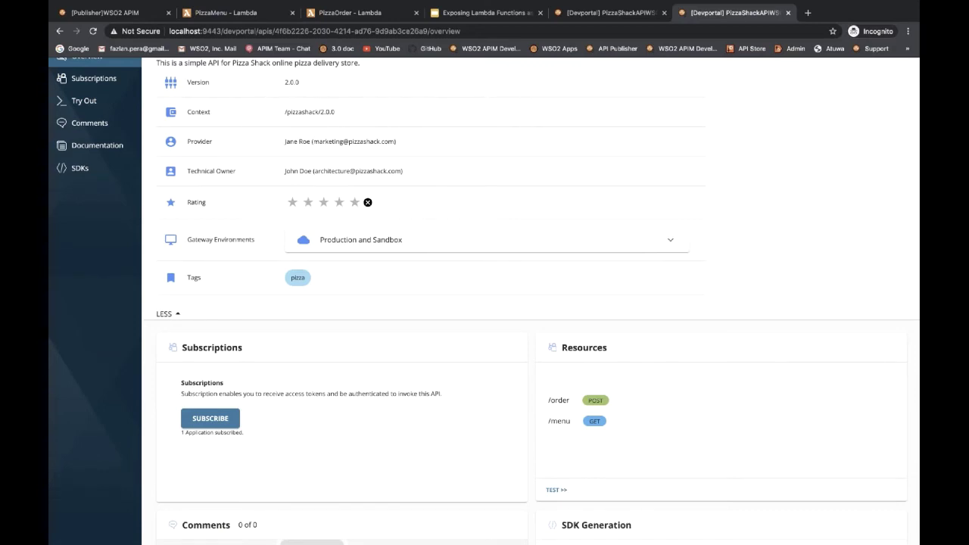
scroll(484, 303, up, 2)
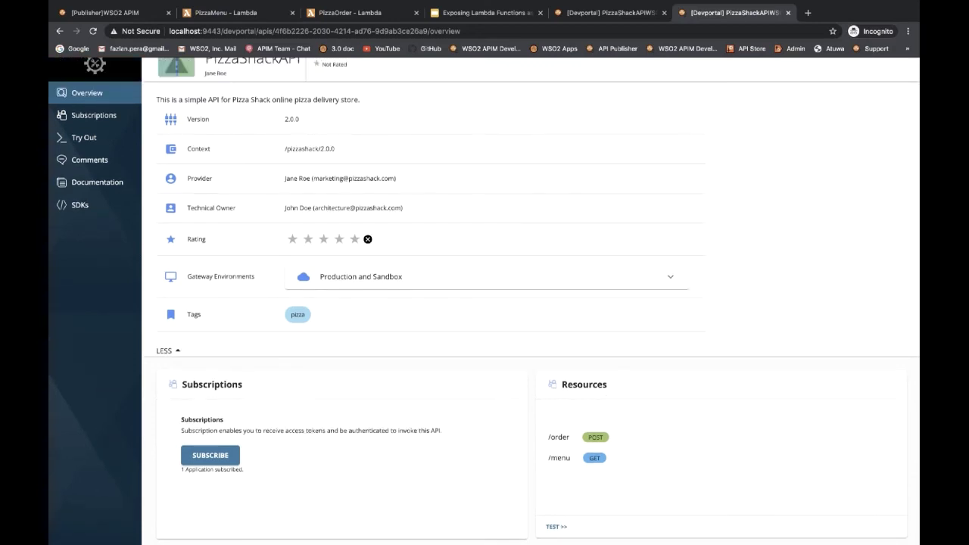
Generate a production access token for DefaultApplication with a validity period of 3600 and copy the token.
click(242, 74)
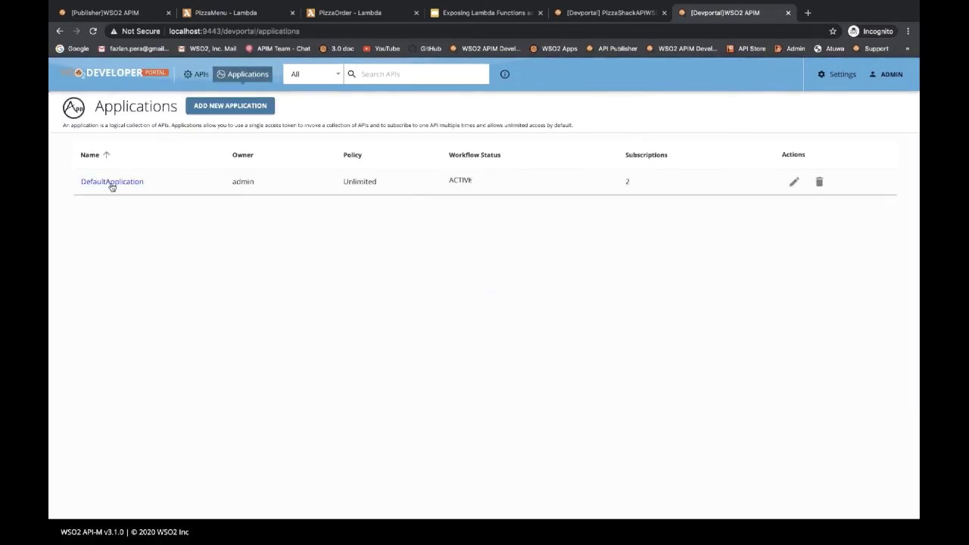
click(113, 181)
click(177, 475)
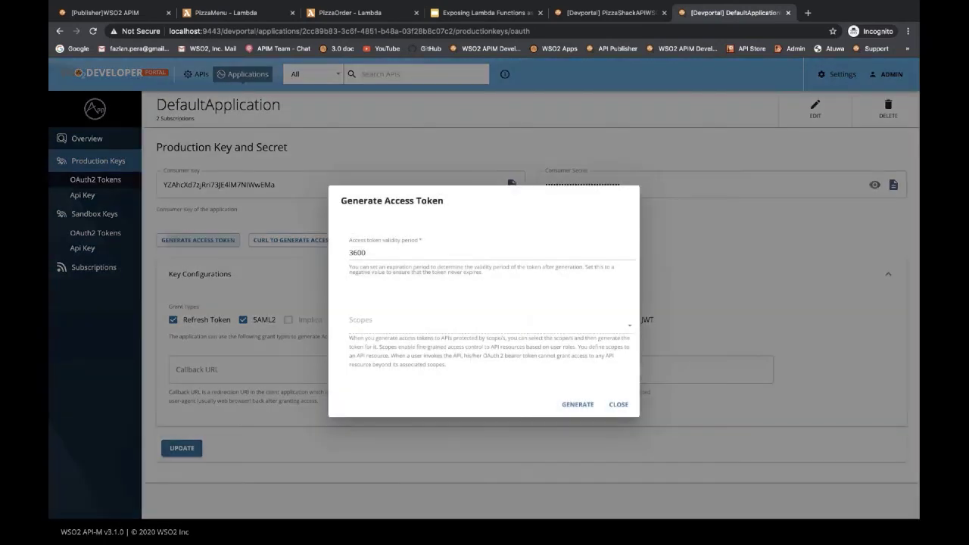
click(579, 405)
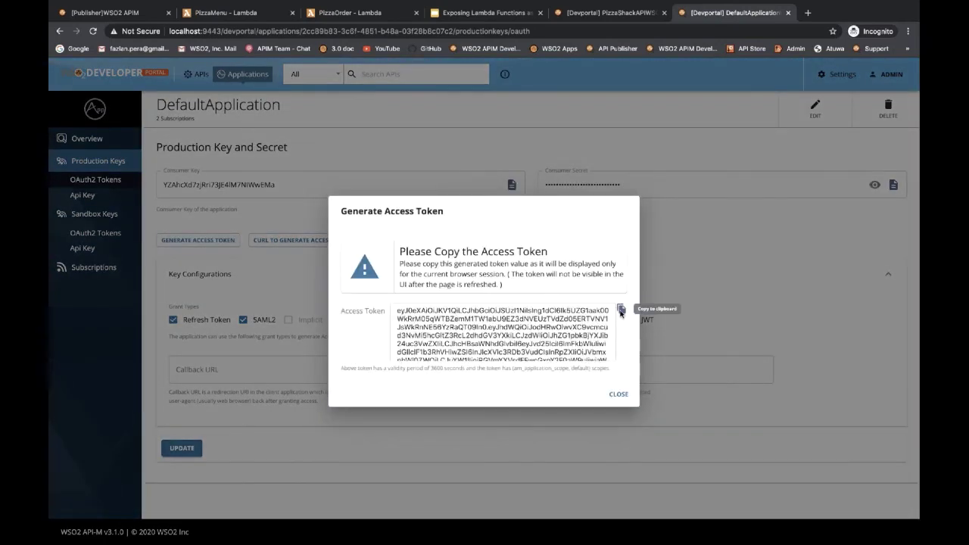
click(620, 309)
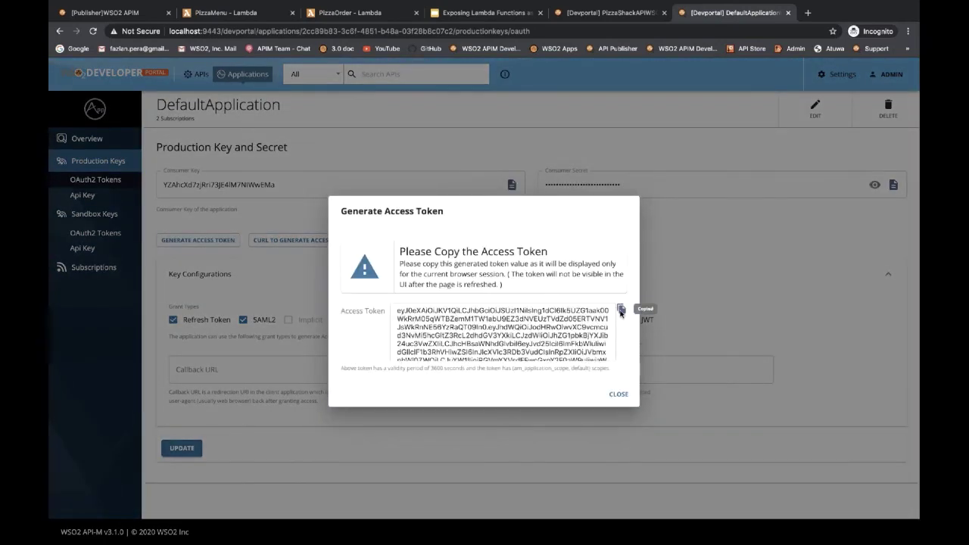
click(617, 394)
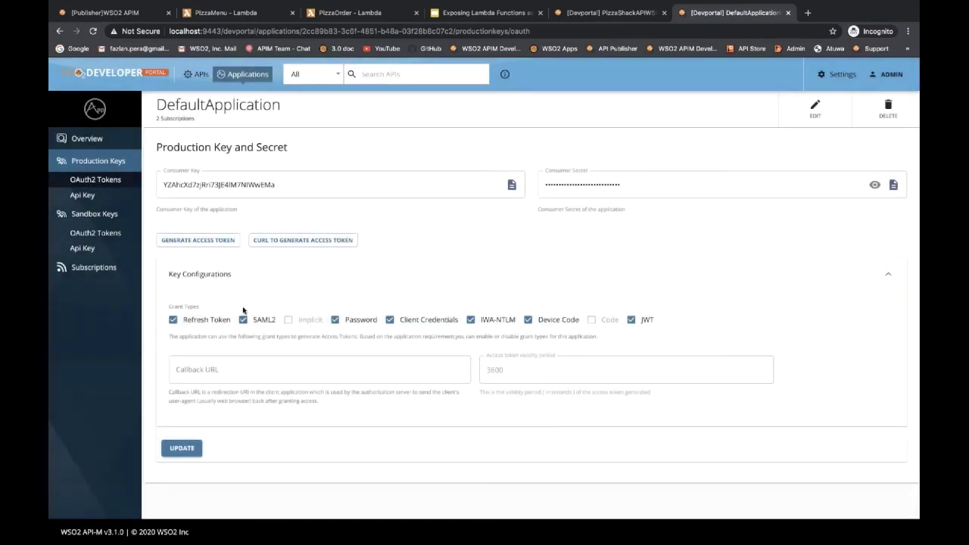
Open the Try Out console of PizzaShackAPI 2.0.0 and paste the copied access token into its authorization field.
click(196, 73)
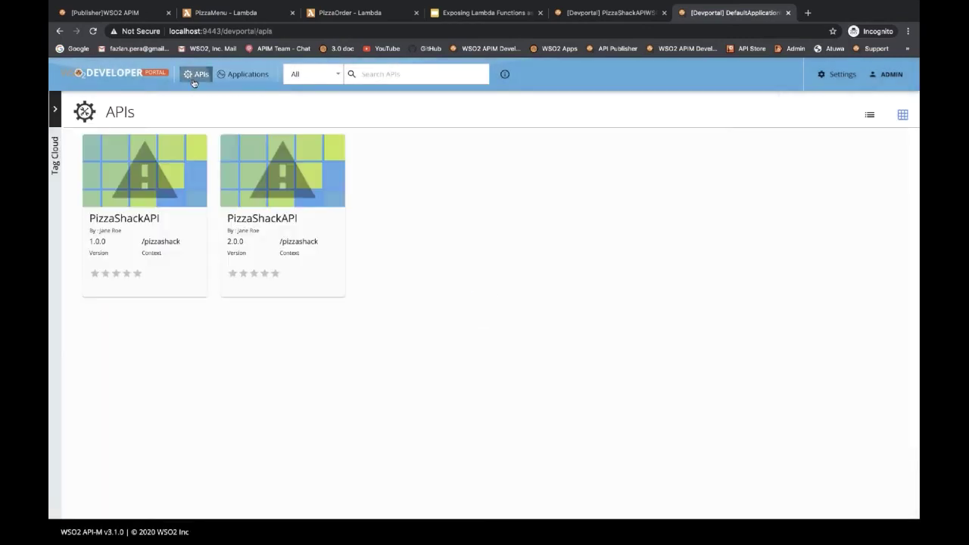
click(277, 162)
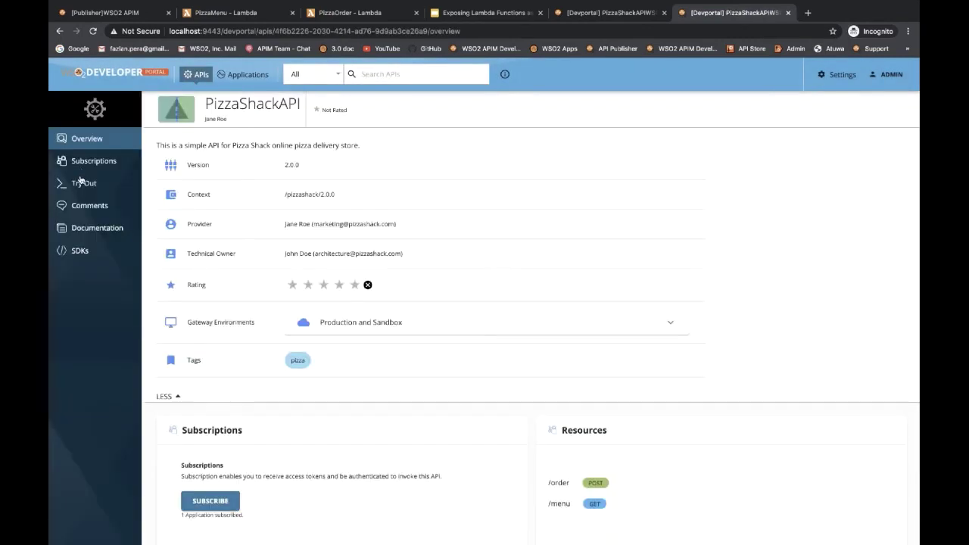
click(83, 183)
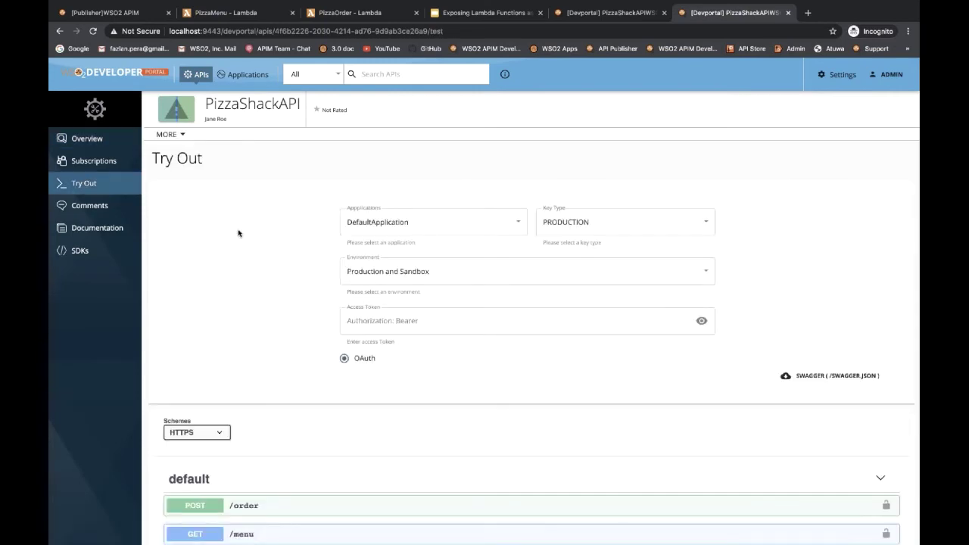
scroll(239, 234, down, 1)
click(507, 295)
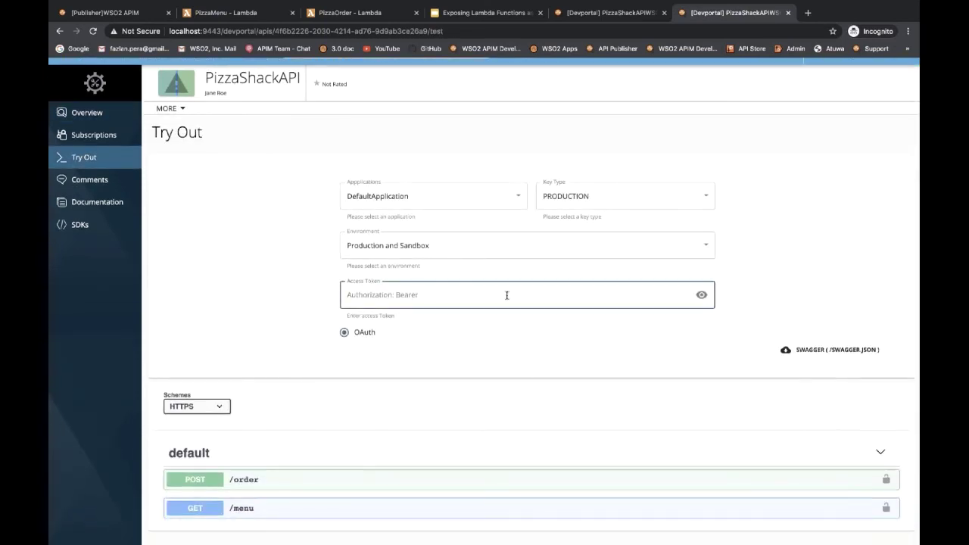
key(ctrl+v)
Execute the GET /menu resource in the Try Out console and review its response body.
scroll(283, 406, down, 1)
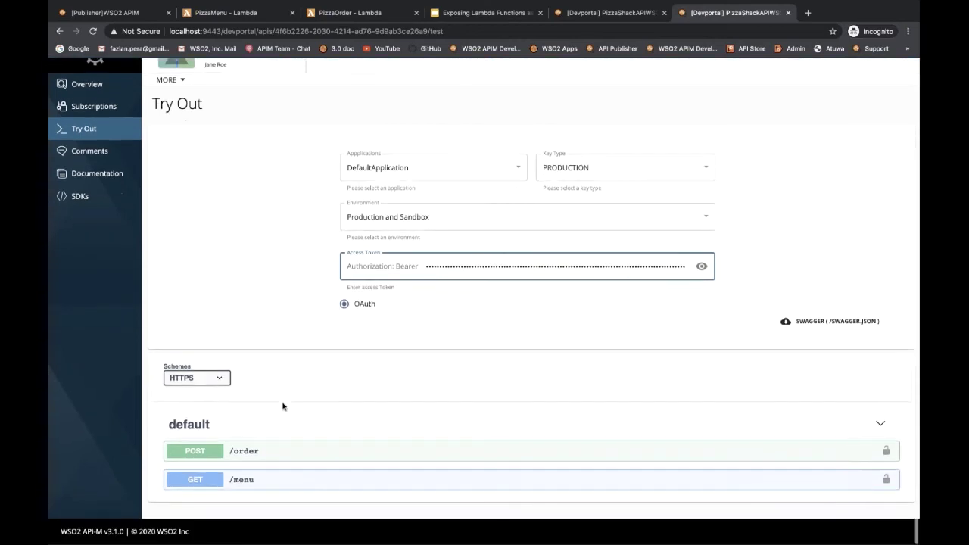
click(243, 480)
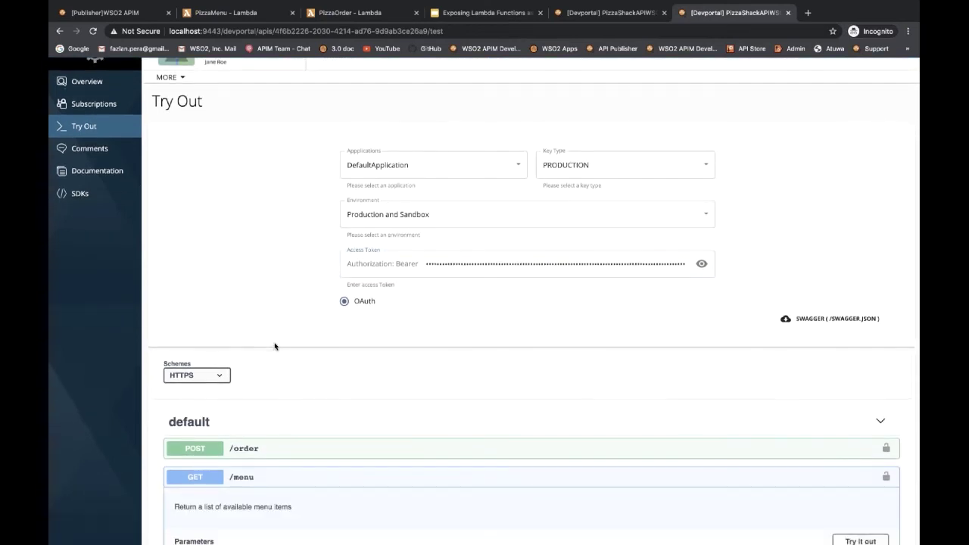
scroll(275, 346, down, 5)
scroll(274, 346, down, 3)
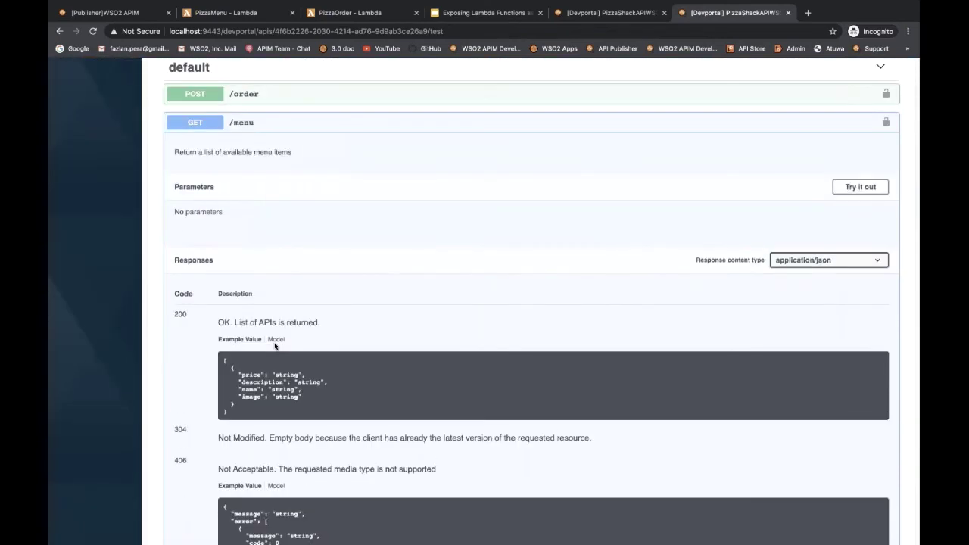
click(860, 116)
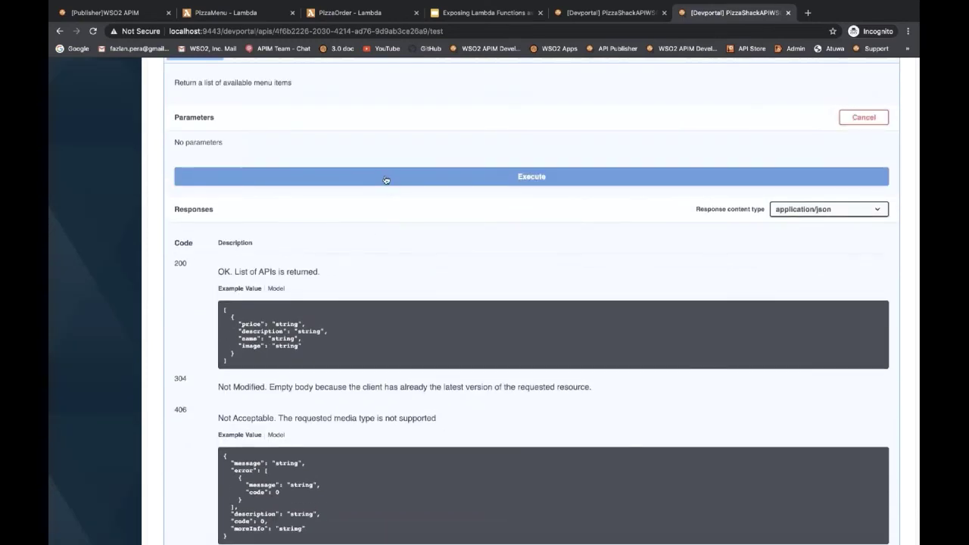
click(387, 178)
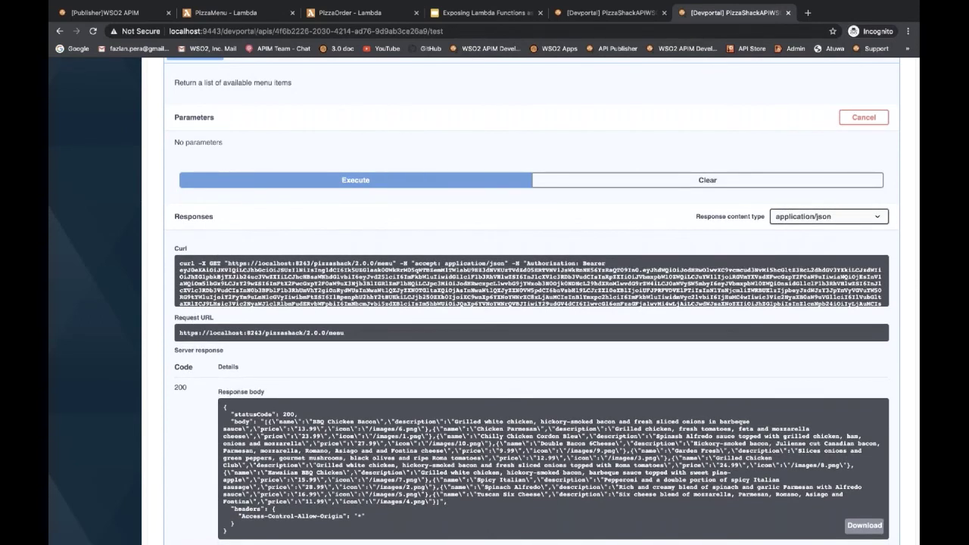
scroll(473, 301, down, 1)
scroll(188, 333, down, 2)
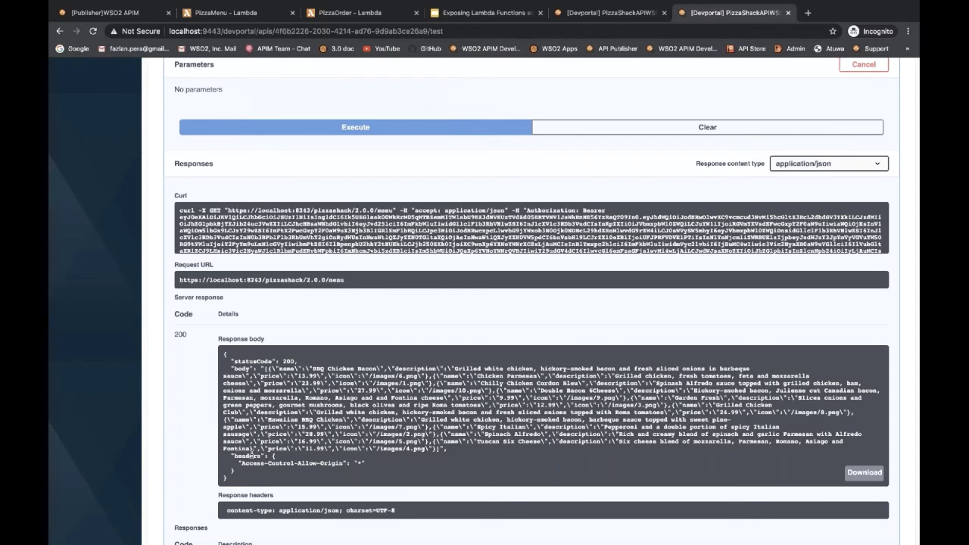
scroll(252, 454, up, 1)
scroll(252, 451, up, 5)
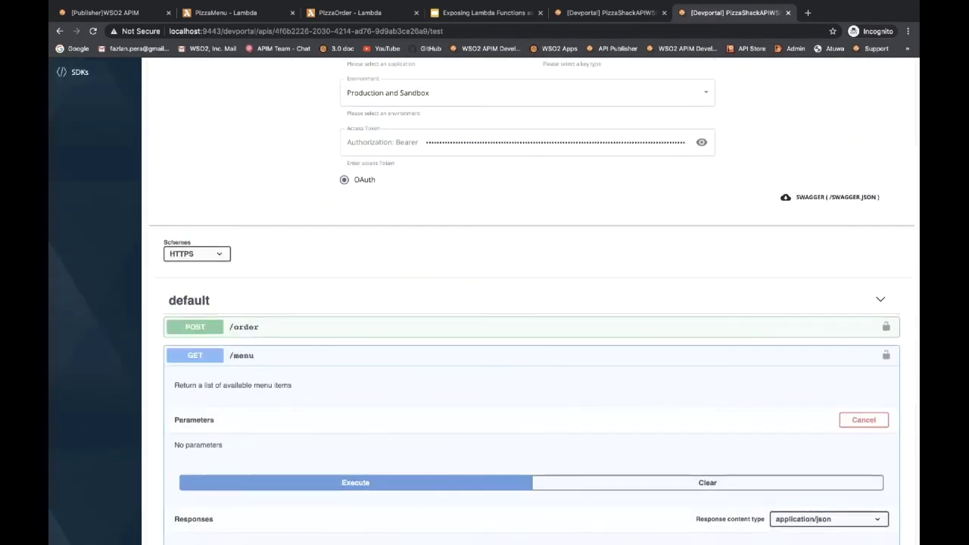
Execute POST /order with a JSON body containing the customer name, address, credit card number, delivered true, pizzaType "chciken" and quantity 1.
click(201, 349)
scroll(868, 125, down, 5)
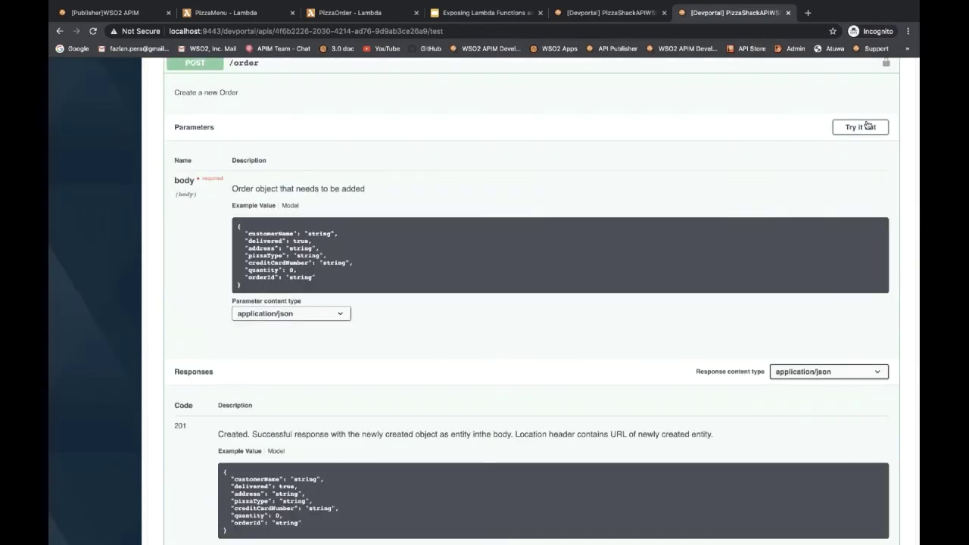
click(868, 127)
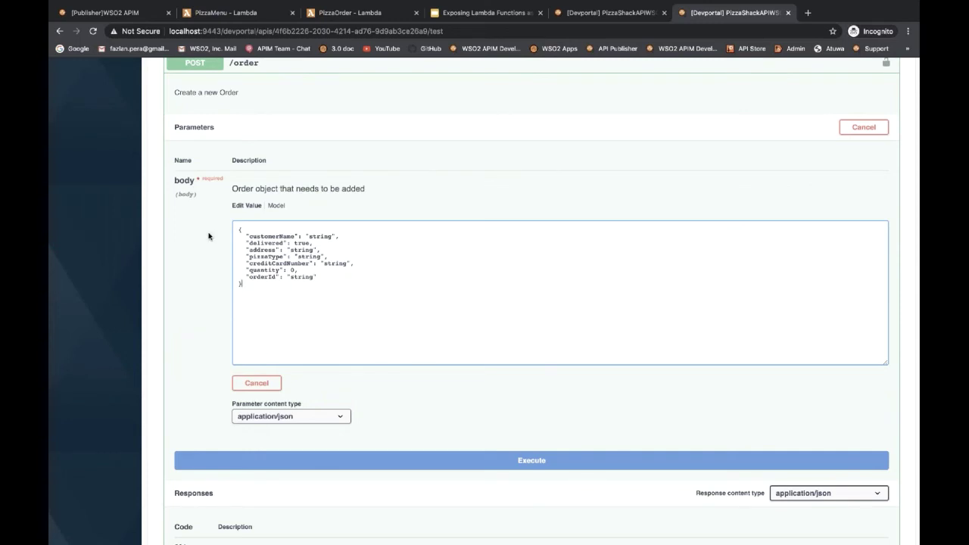
key(ctrl+a)
key(ctrl+v)
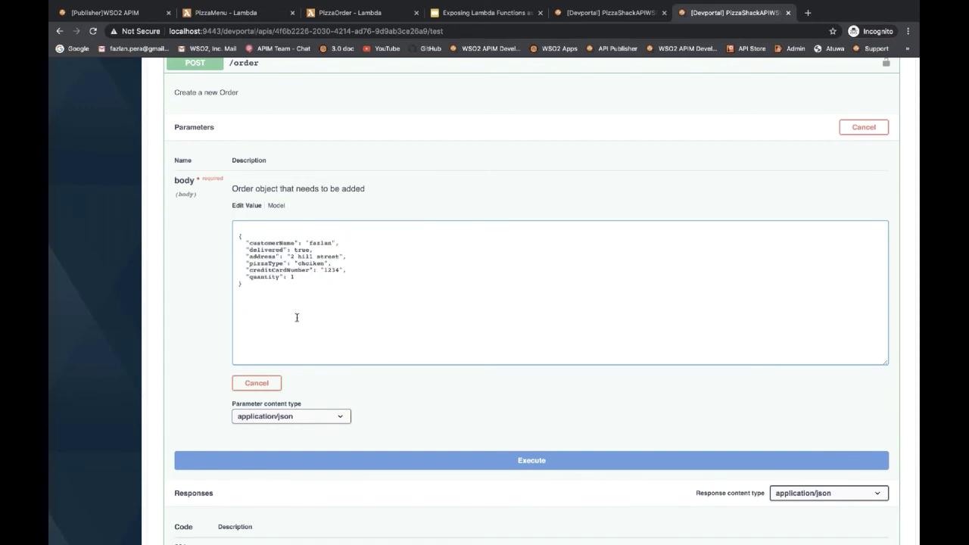
scroll(296, 314, down, 2)
scroll(296, 317, down, 2)
click(304, 316)
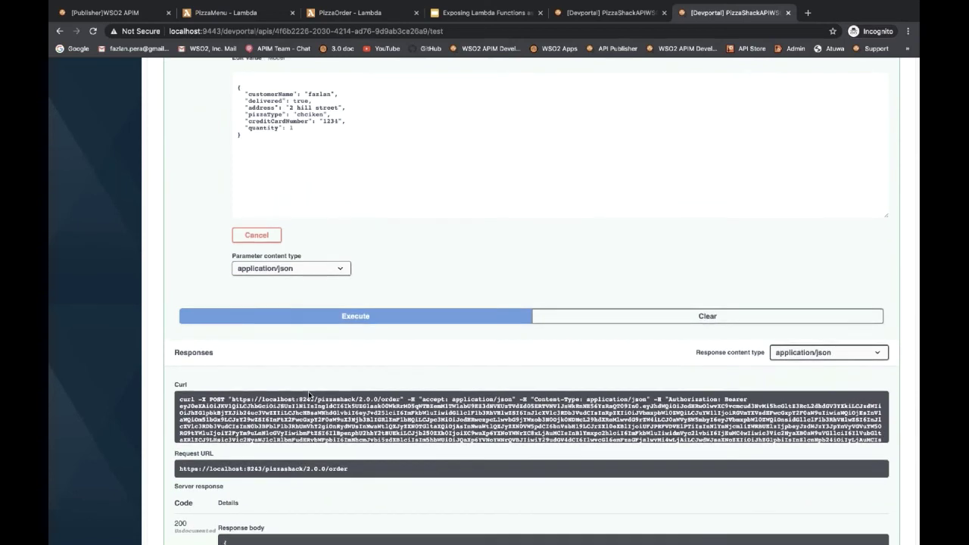
Examine the curl request and the server response body of the POST /order call.
scroll(309, 395, down, 3)
scroll(309, 394, down, 3)
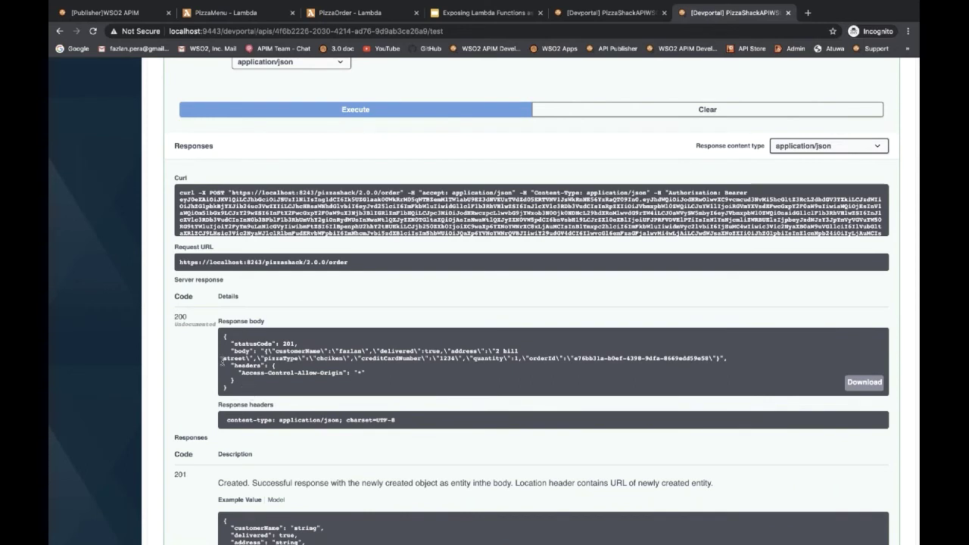
drag(247, 393, 224, 336)
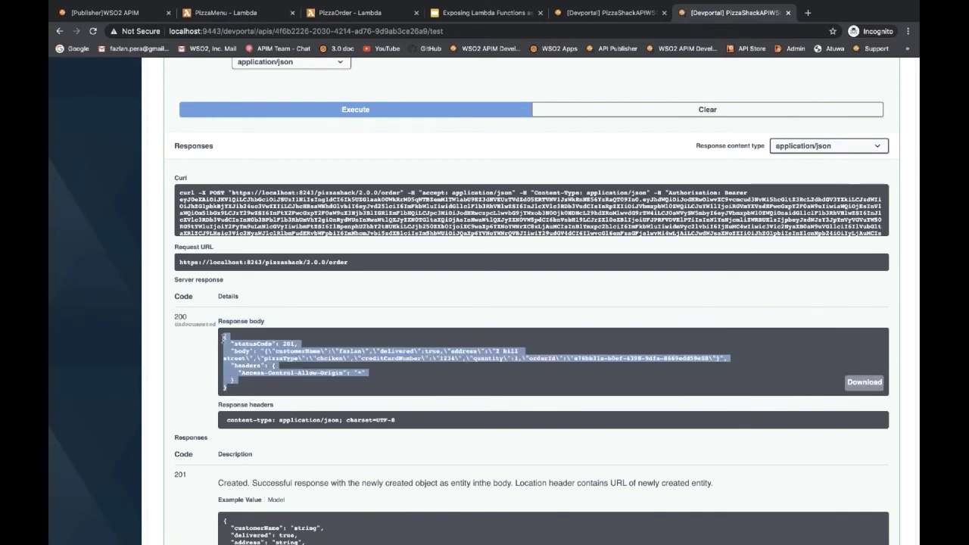
click(368, 456)
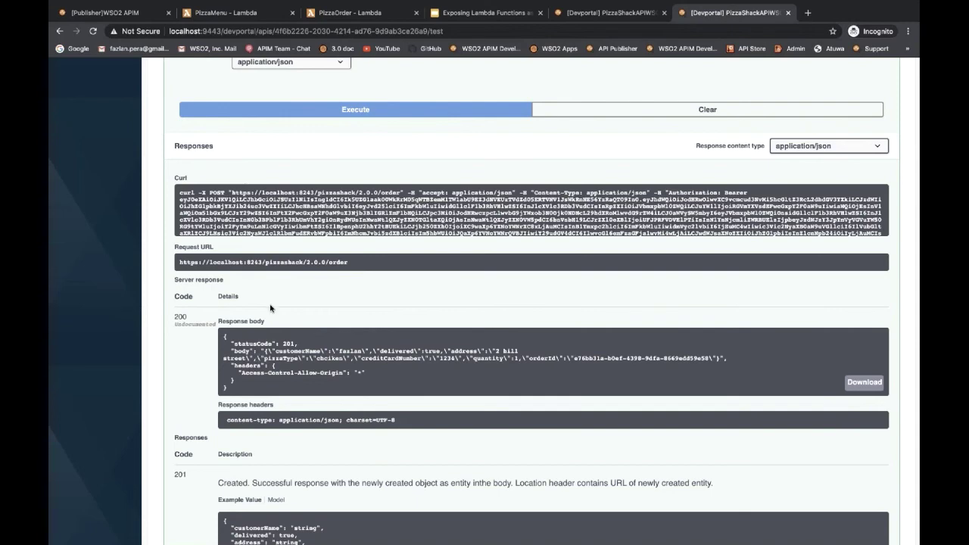
scroll(270, 308, up, 2)
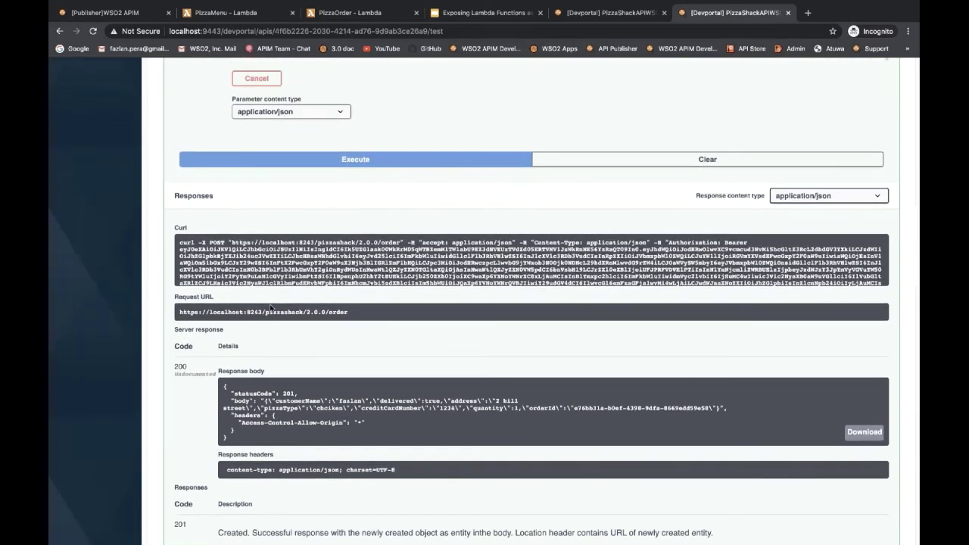
scroll(270, 308, up, 1)
scroll(270, 308, down, 3)
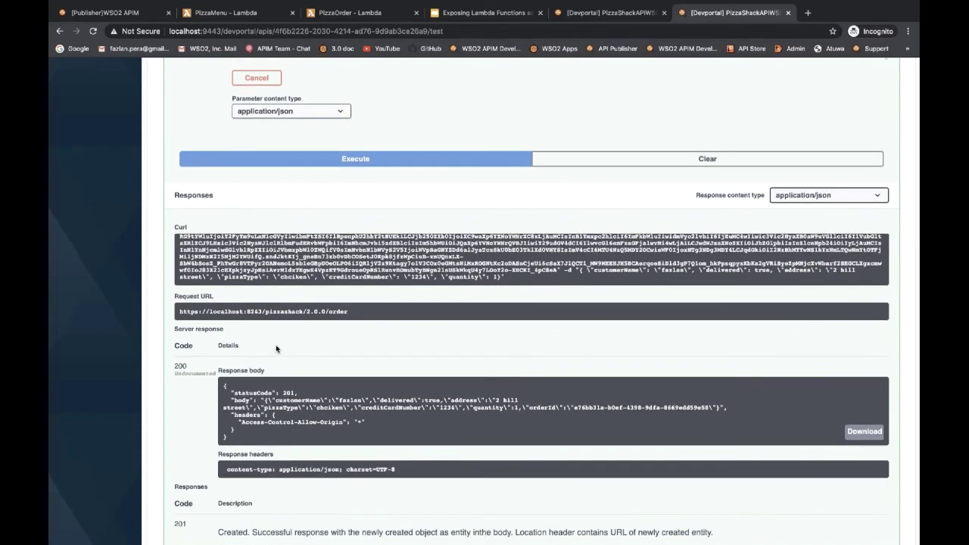
scroll(276, 344, up, 6)
scroll(530, 302, up, 3)
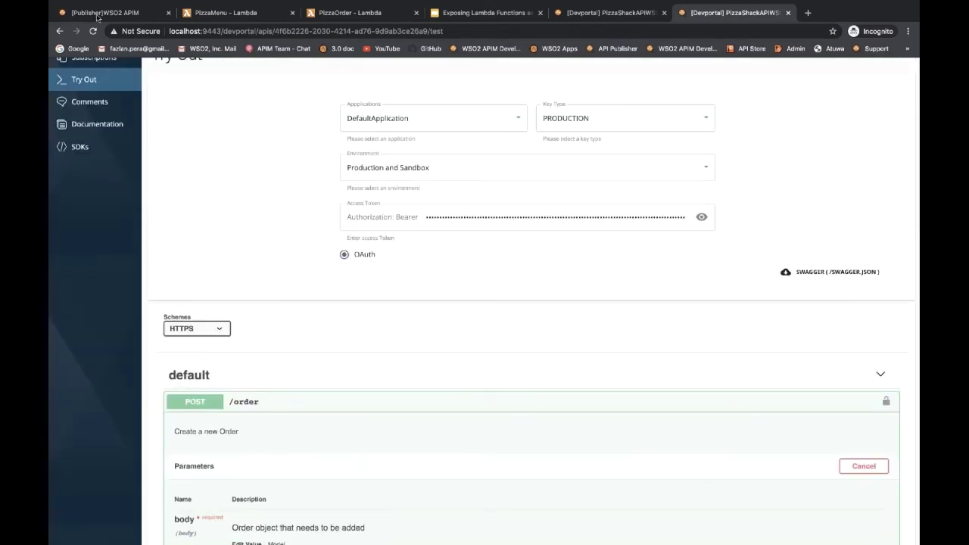
Switch back to the API Publisher and open the Runtime Configurations page of PizzaShackAPI 2.0.0.
click(106, 12)
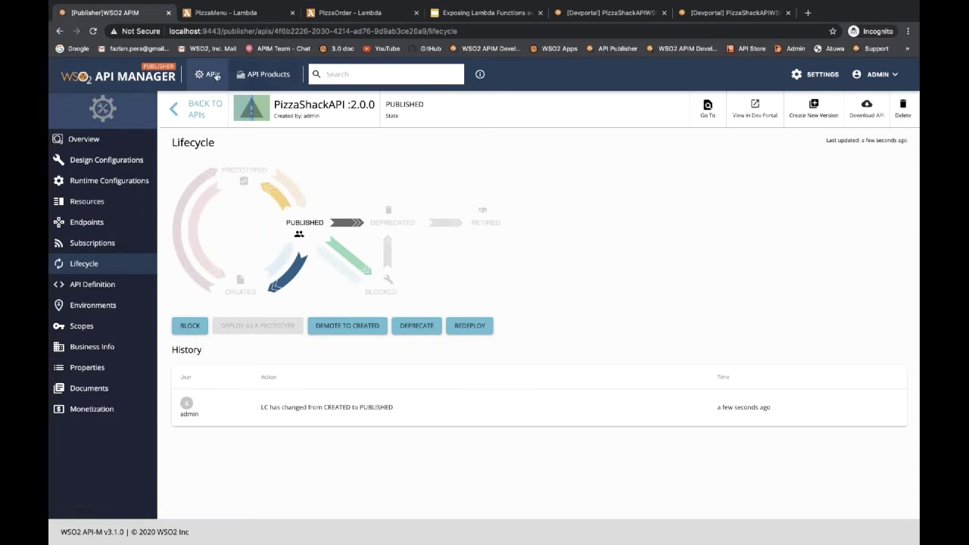
click(113, 181)
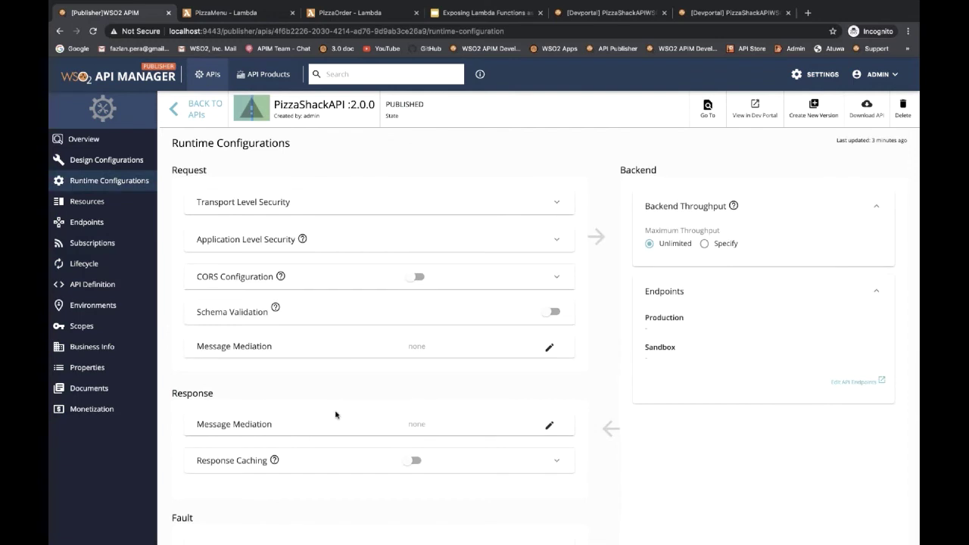
scroll(335, 414, down, 2)
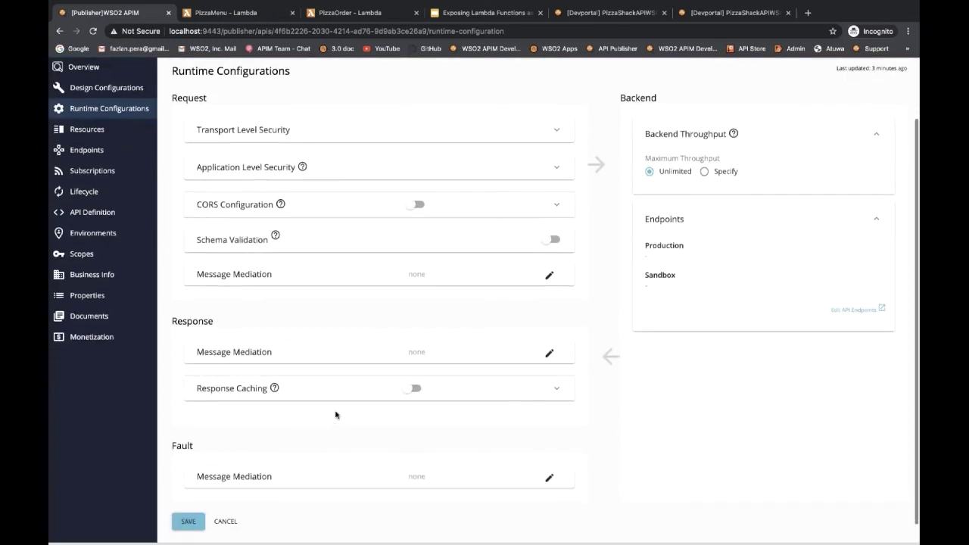
scroll(335, 414, up, 1)
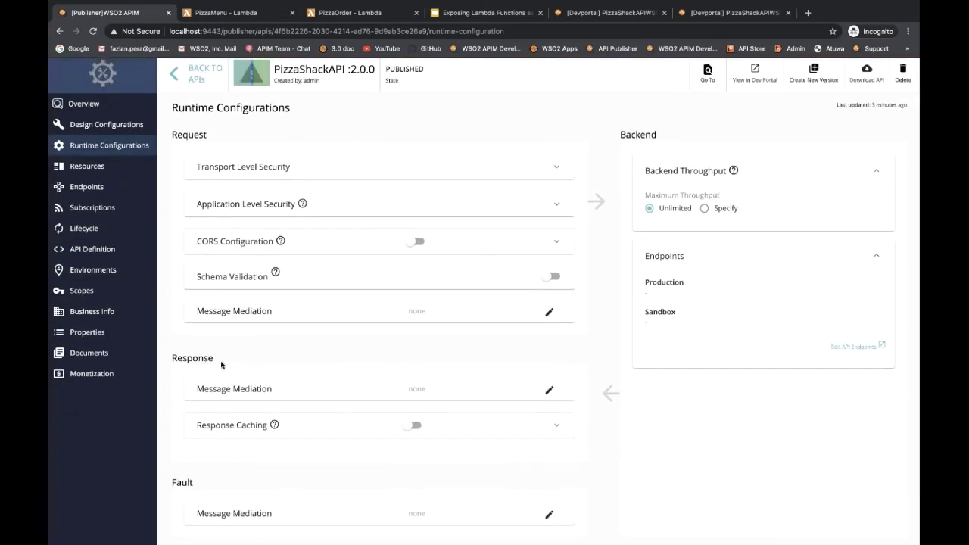
scroll(222, 365, down, 1)
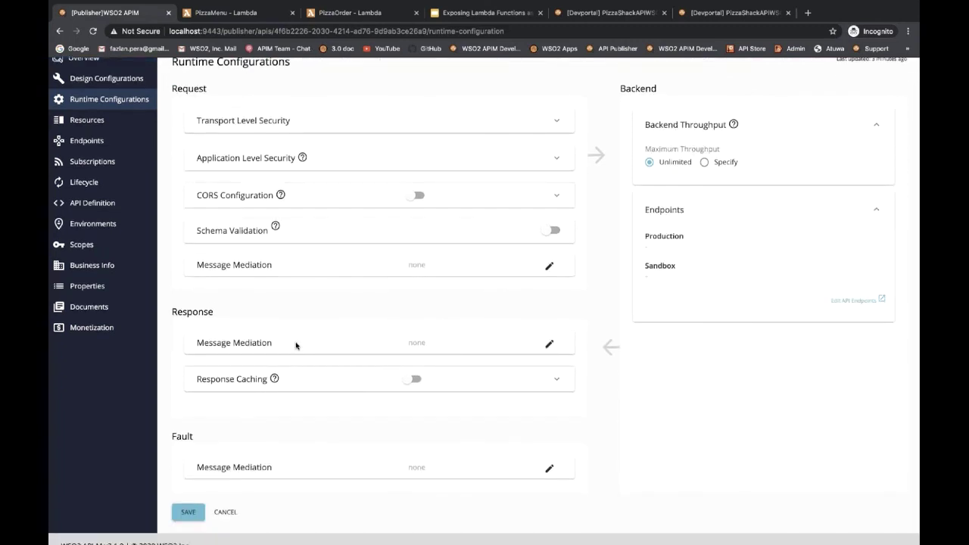
Upload lambdaOutputProcessor as a custom mediation policy, select it for the response's message mediation, and save the runtime configuration.
click(548, 344)
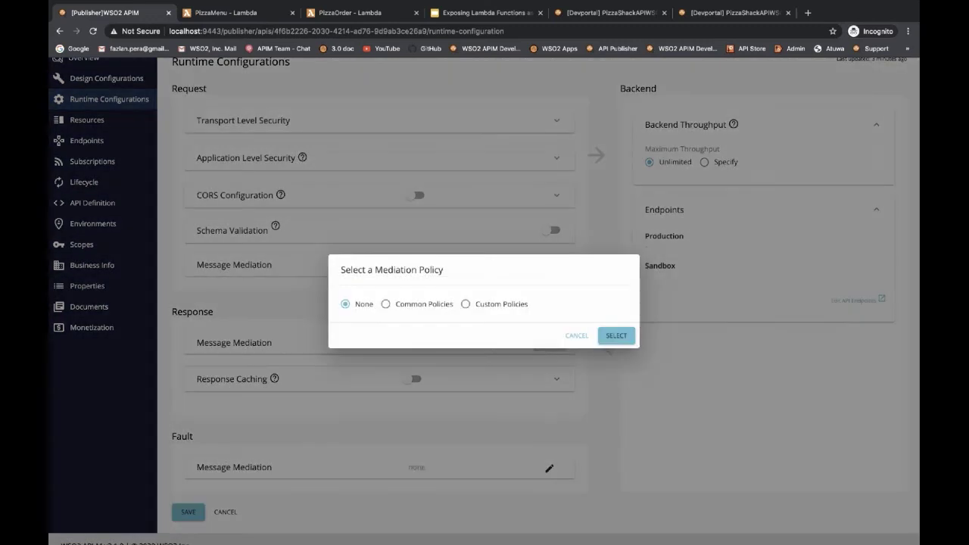
click(490, 305)
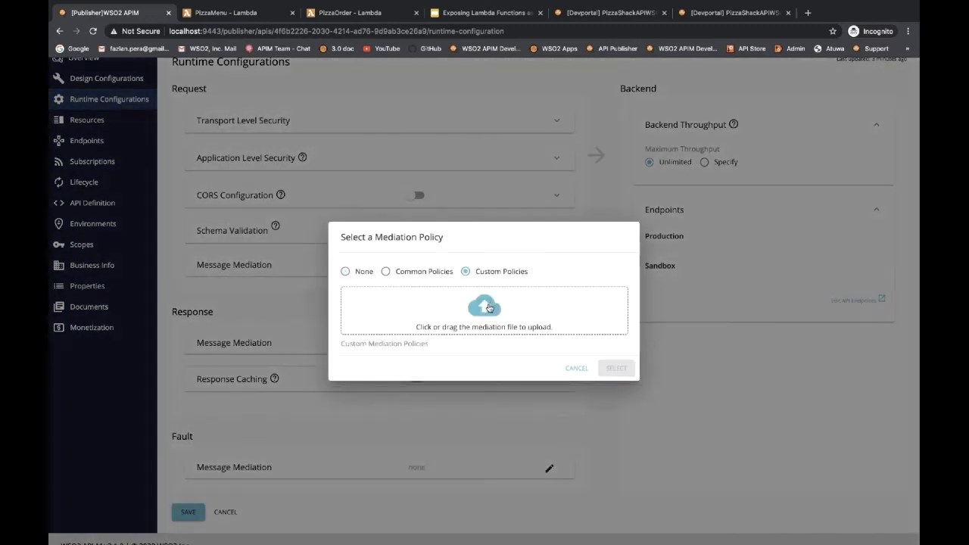
click(489, 308)
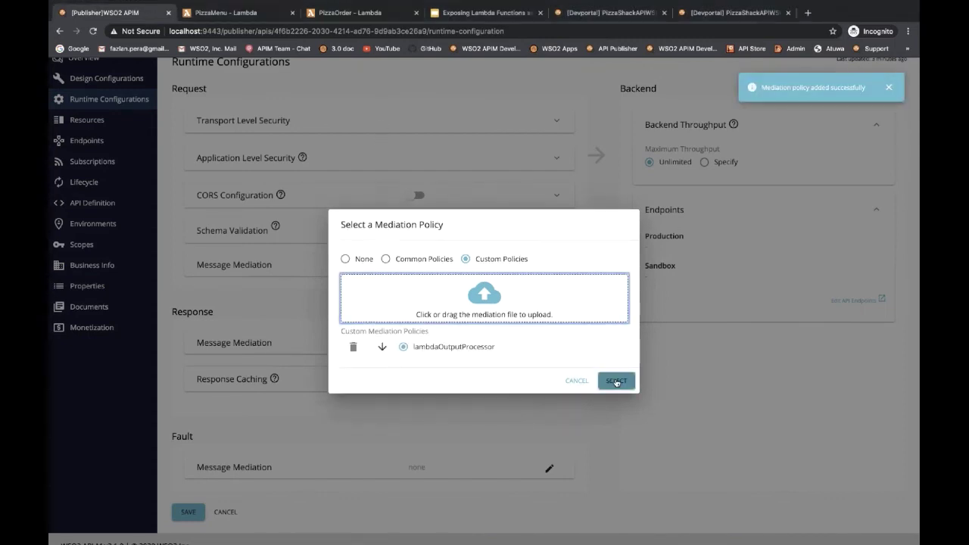
click(616, 382)
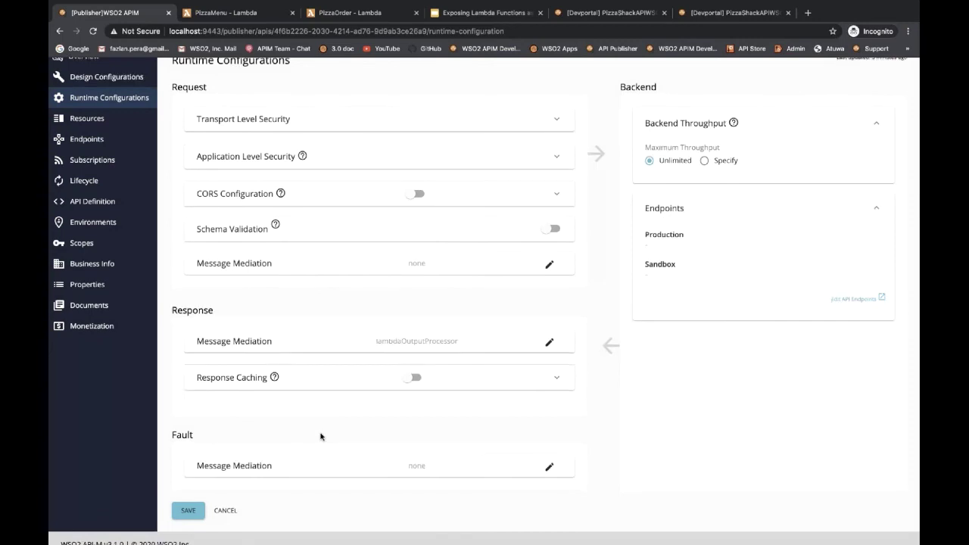
scroll(320, 436, down, 1)
click(179, 503)
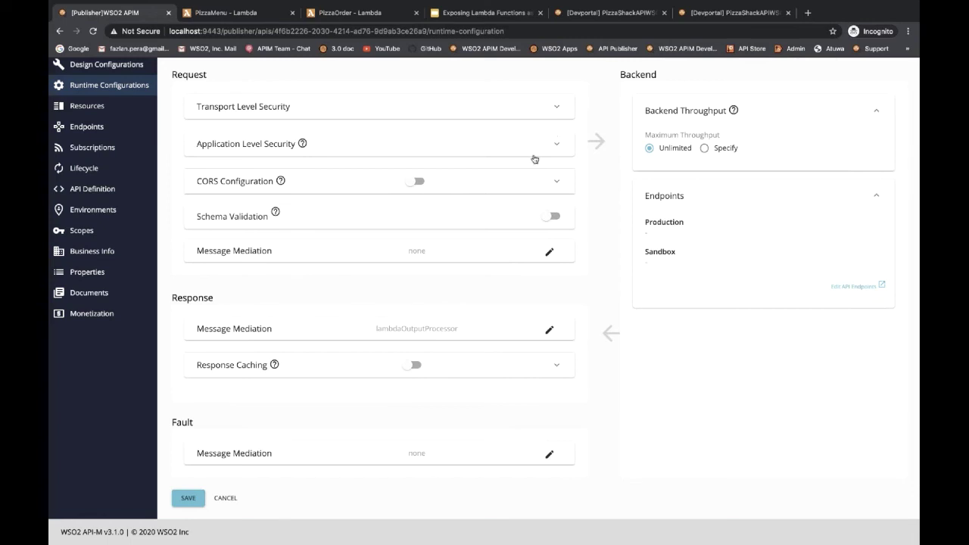
Return to the Developer Portal's Try Out console and execute the GET /menu resource again.
click(735, 12)
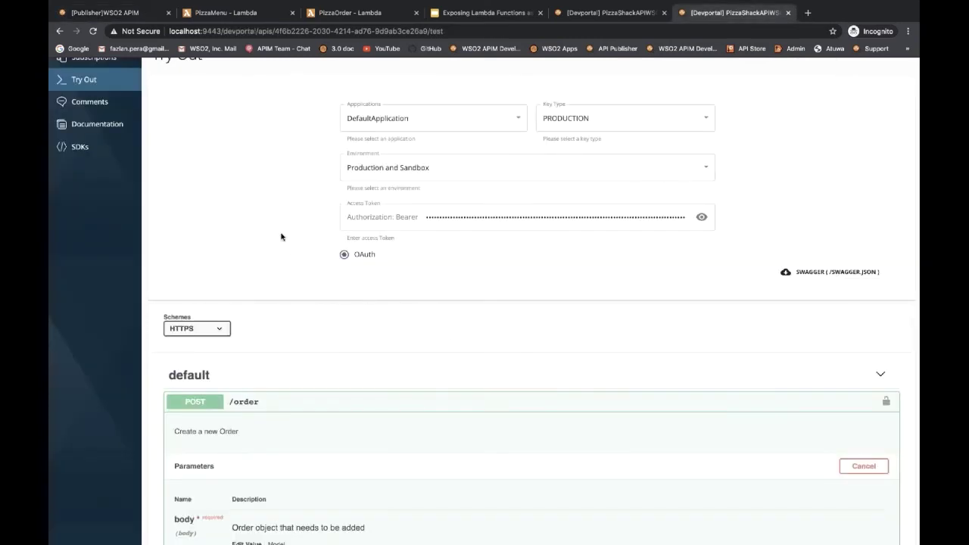
scroll(281, 237, up, 3)
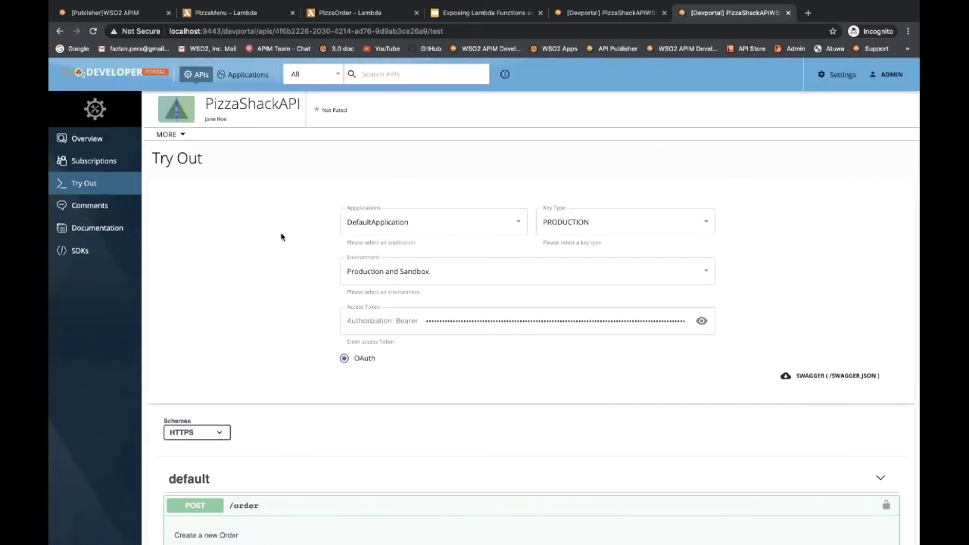
scroll(281, 237, down, 3)
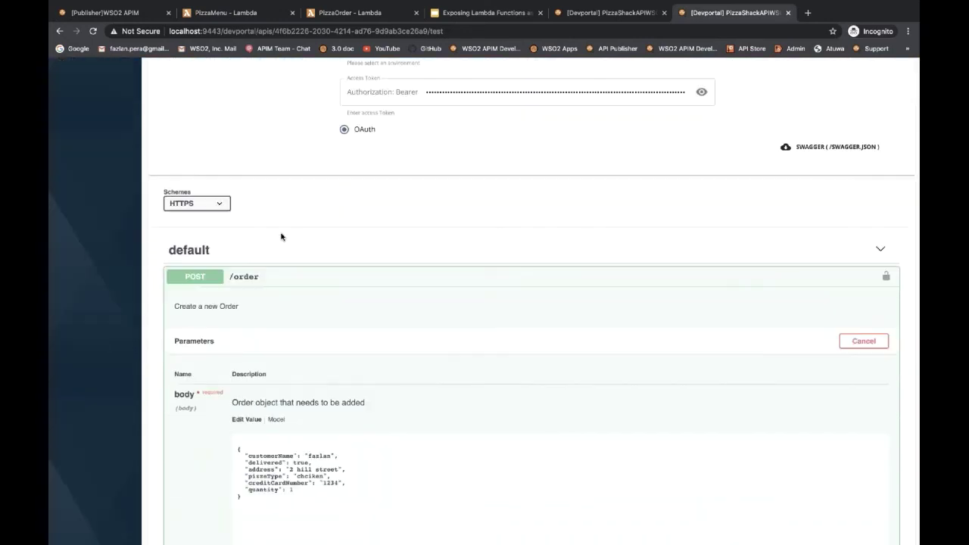
scroll(281, 236, down, 1)
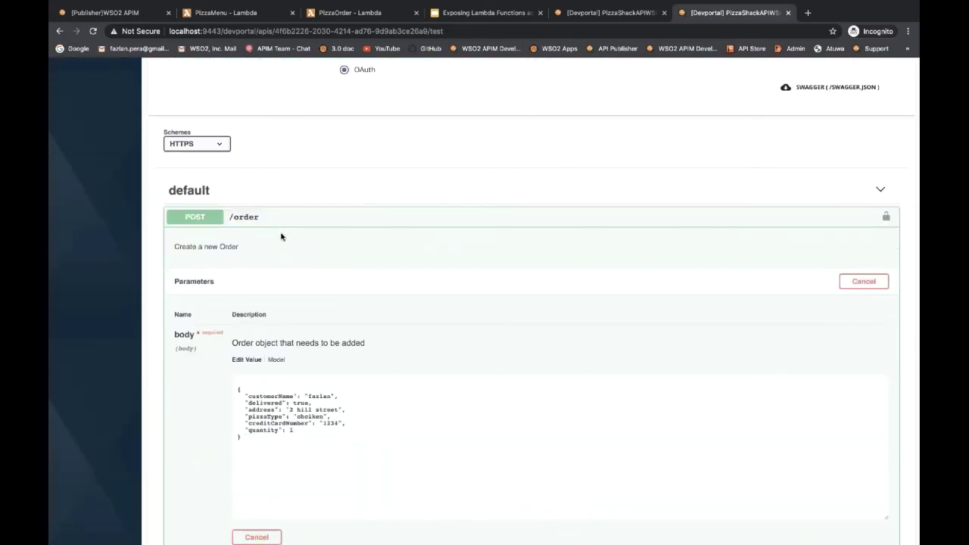
scroll(208, 370, down, 8)
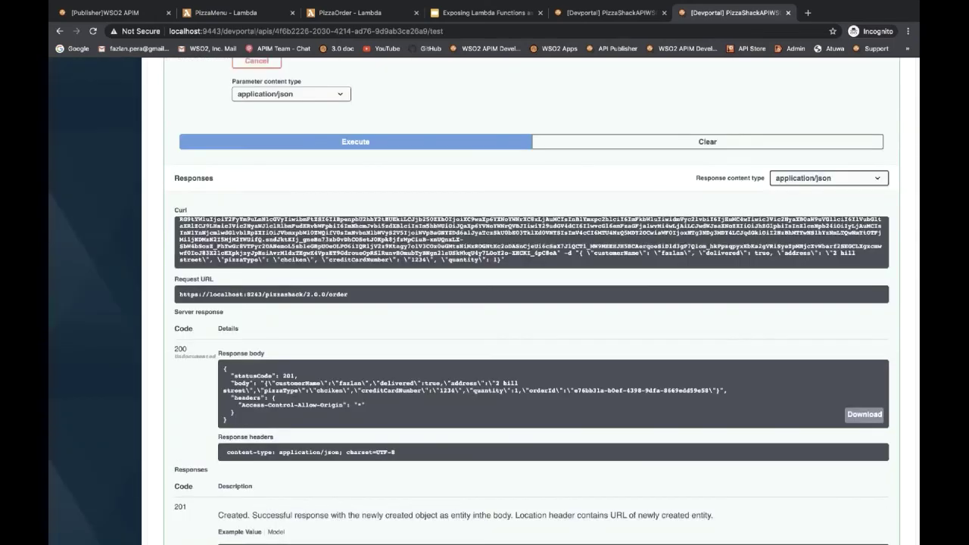
scroll(485, 303, down, 10)
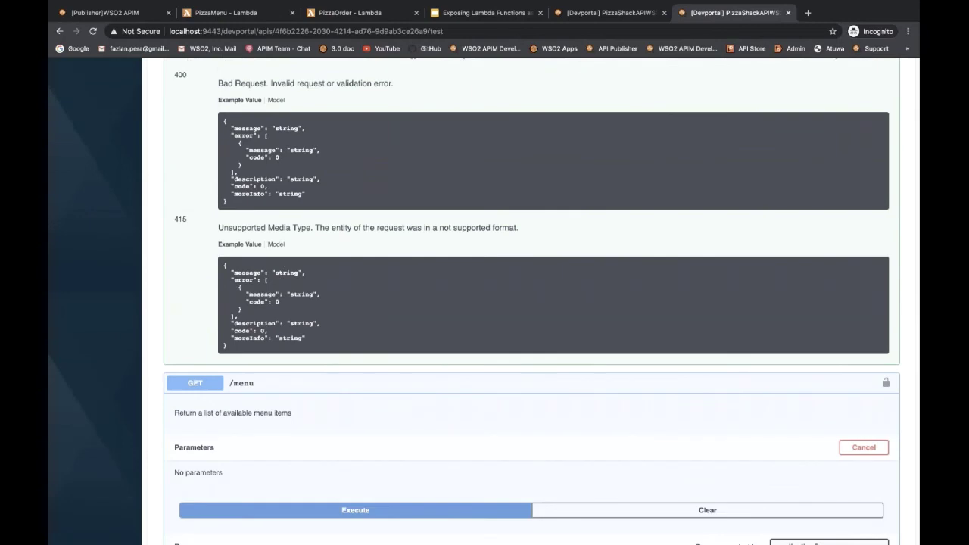
scroll(485, 303, down, 3)
scroll(484, 303, down, 3)
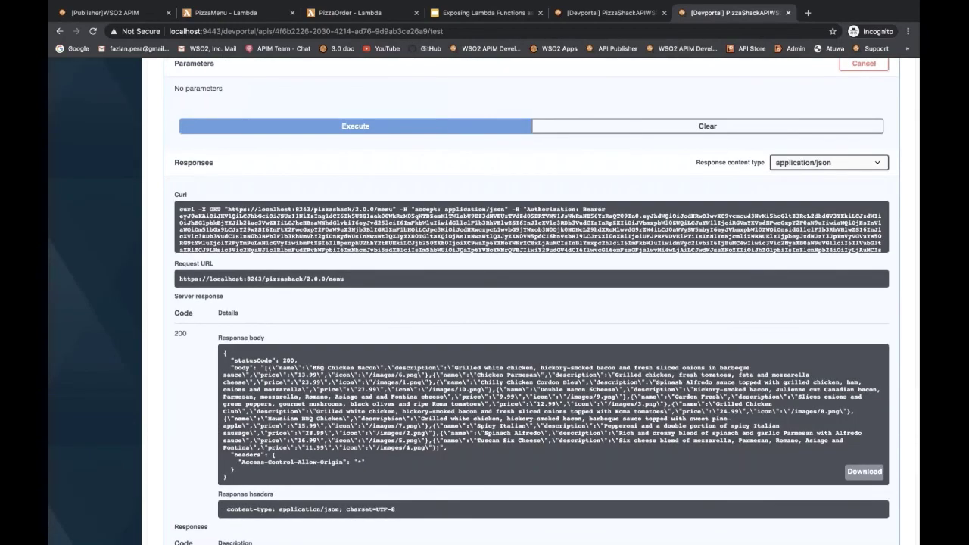
scroll(224, 341, down, 1)
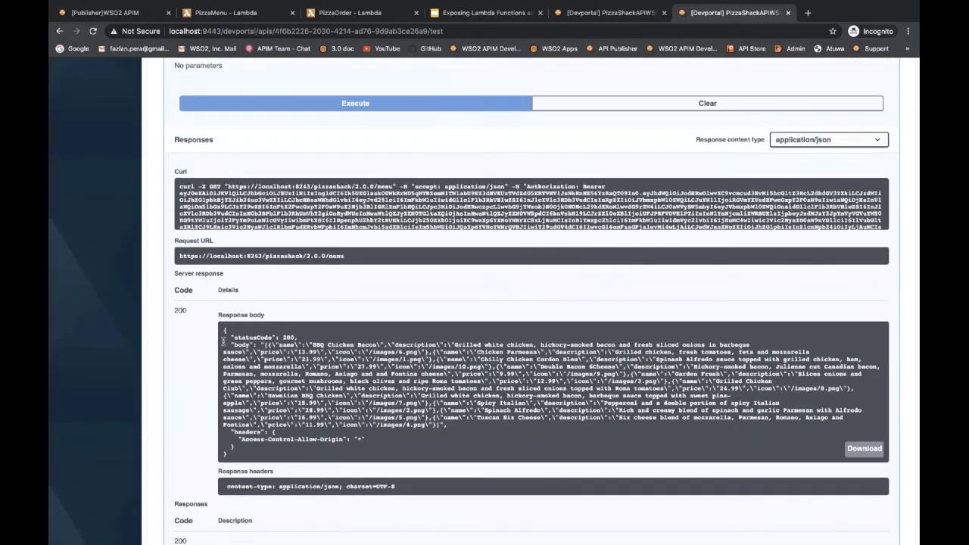
click(350, 104)
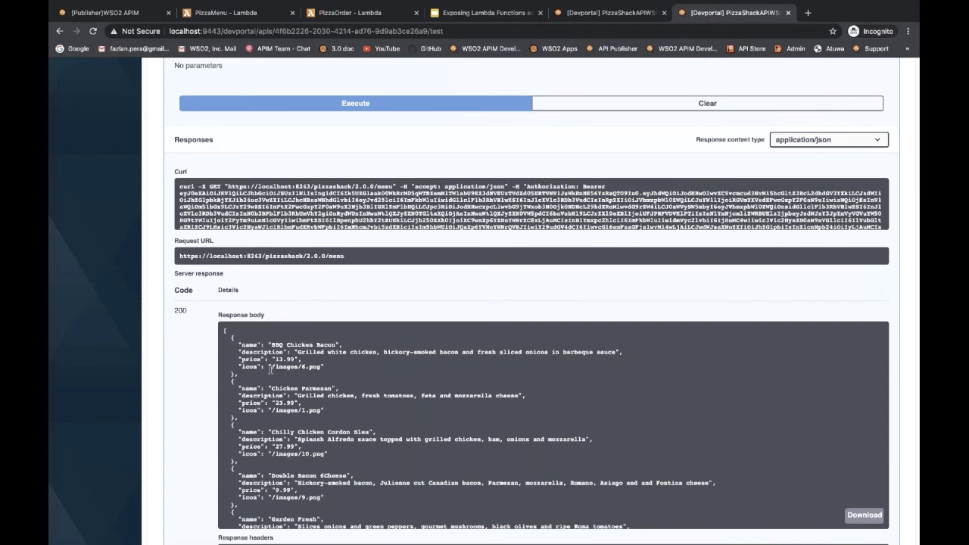
Execute POST /order again with the same JSON body and review its server response.
scroll(386, 316, up, 10)
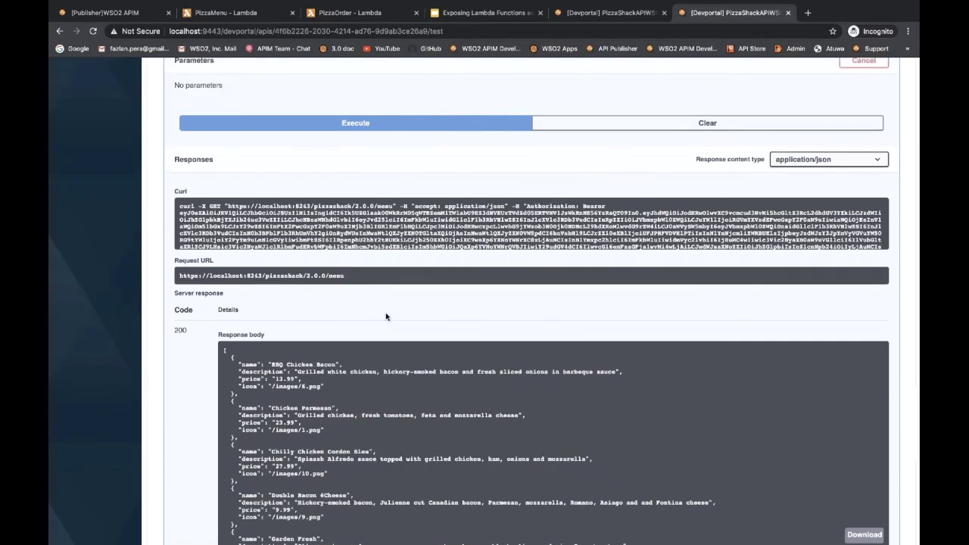
scroll(386, 317, up, 7)
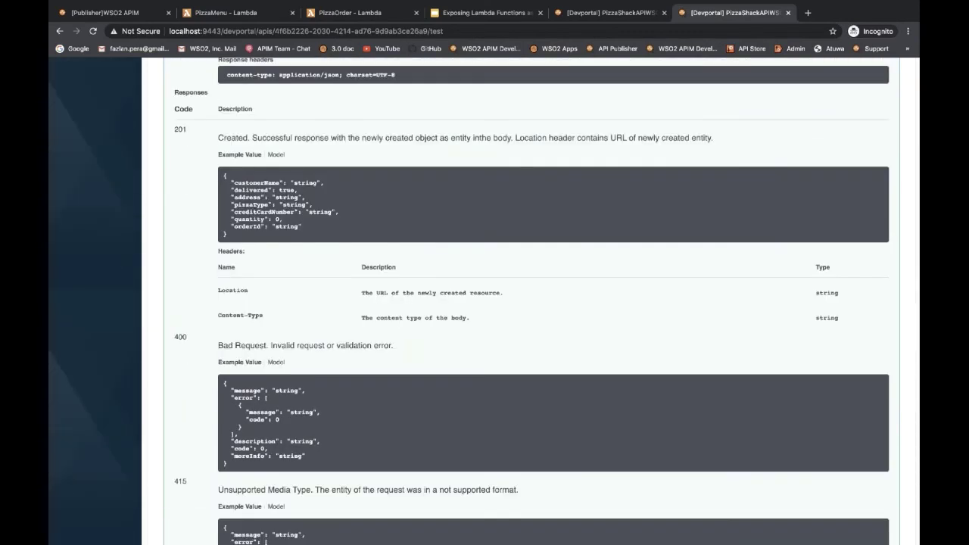
scroll(386, 317, up, 6)
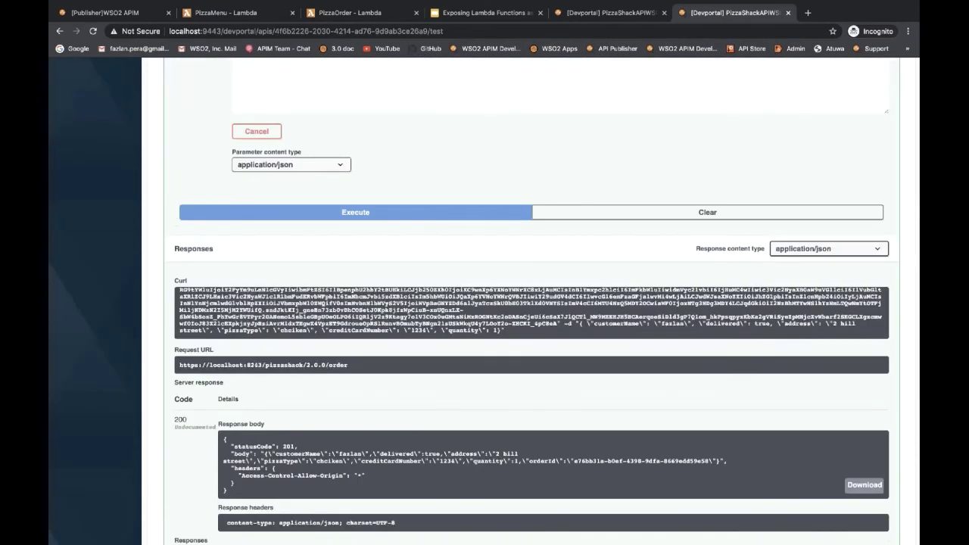
click(387, 317)
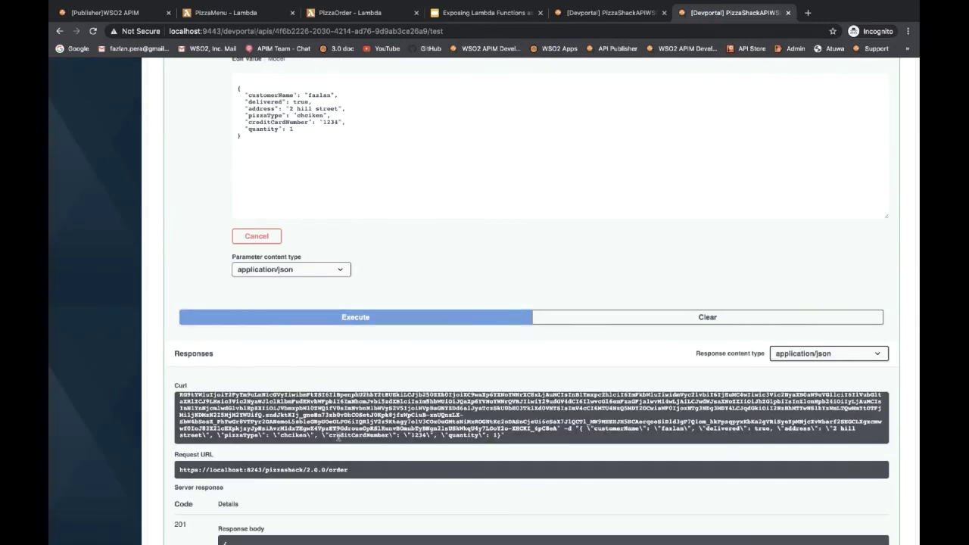
scroll(339, 448, down, 1)
scroll(338, 437, down, 5)
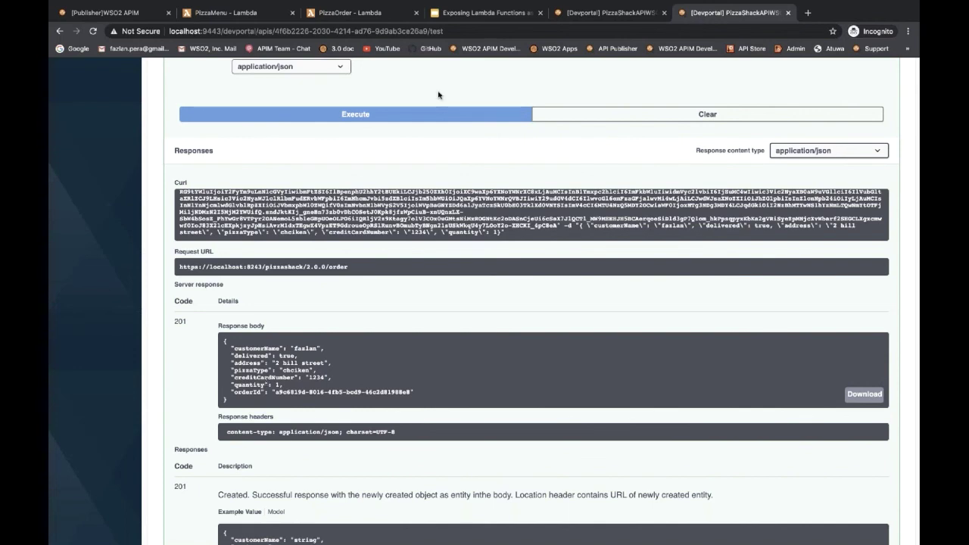
Switch to the "Exposing Lambda Functions as Managed APIs" presentation in Google Slides and start the slideshow from the Demo slide.
click(483, 13)
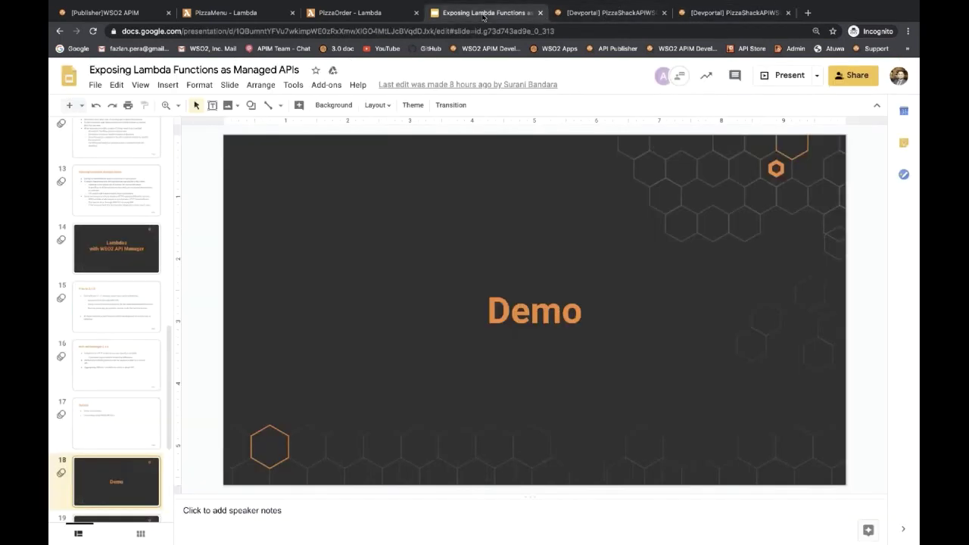
click(767, 79)
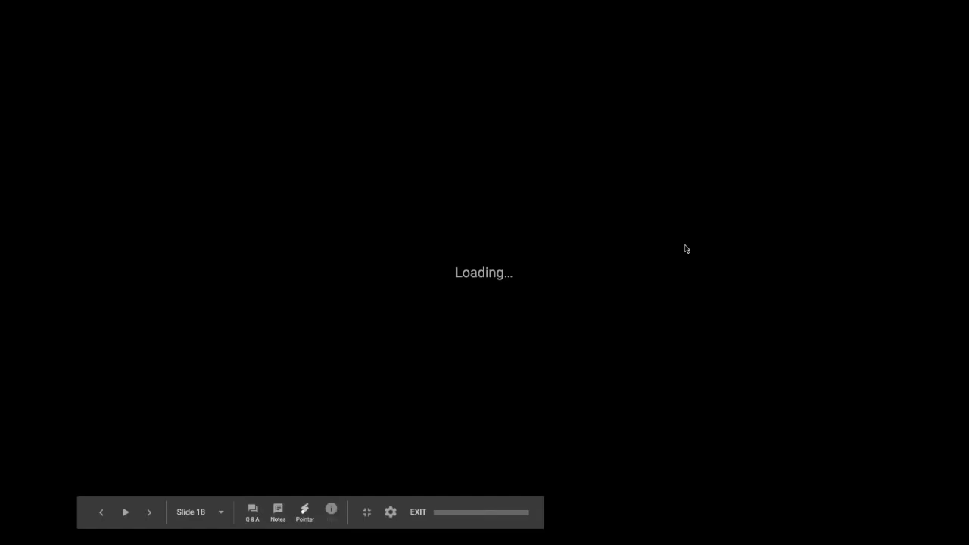